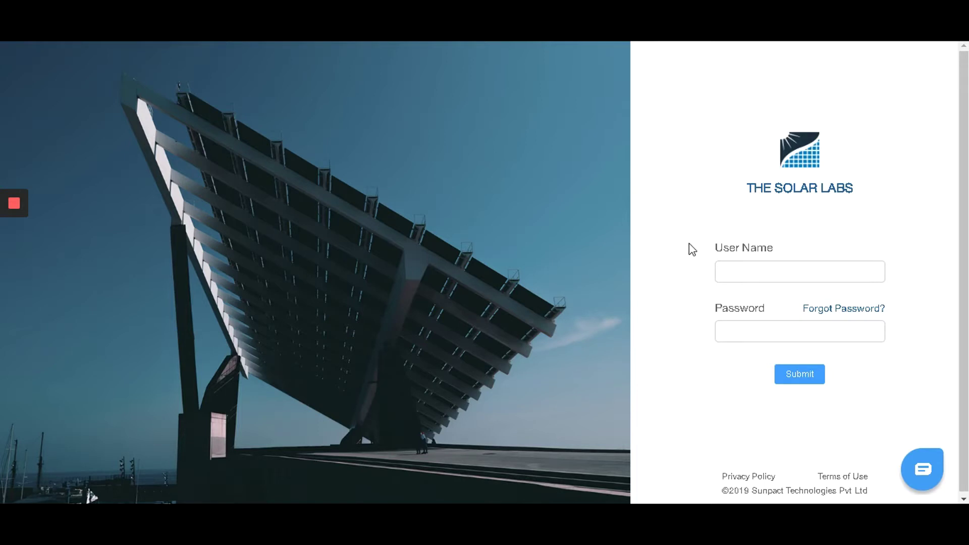
Sign in with the saved browser login and start a new project.
left_click(731, 267)
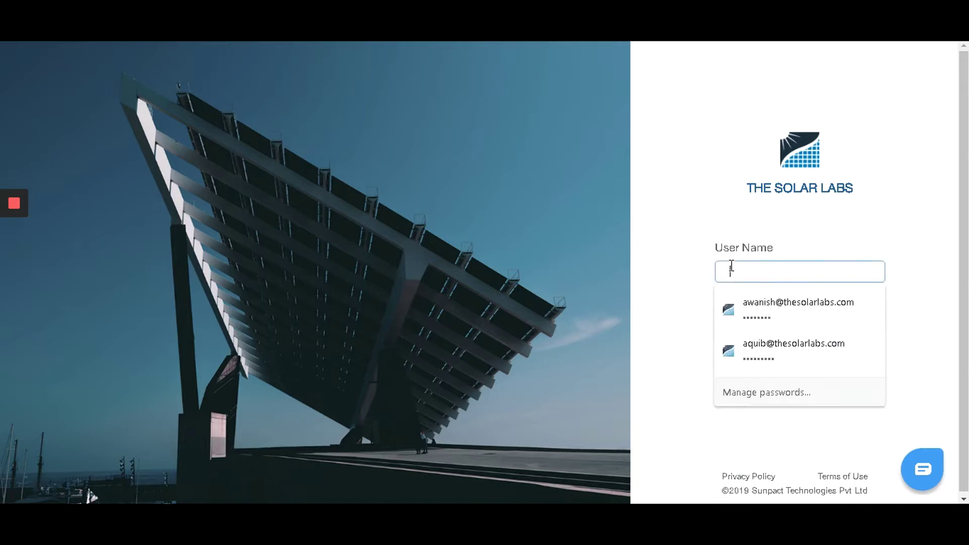
left_click(749, 346)
left_click(804, 378)
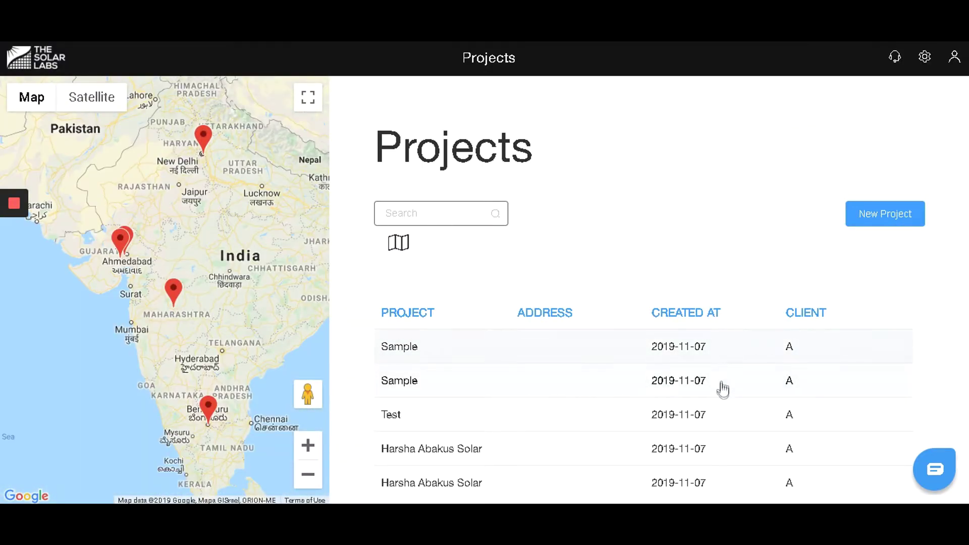
left_click(879, 221)
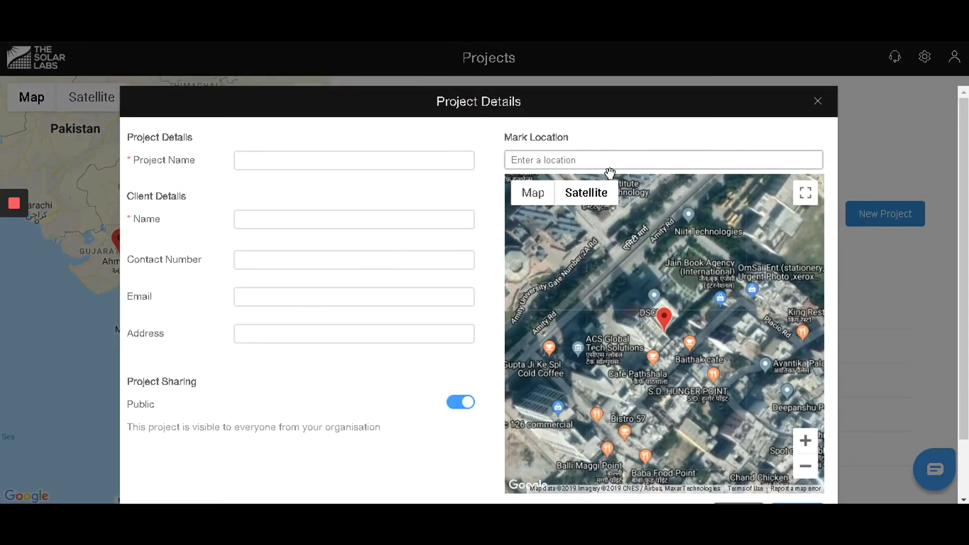
Set the project location to NASSCOM, Sector 126, Noida.
left_click(600, 166)
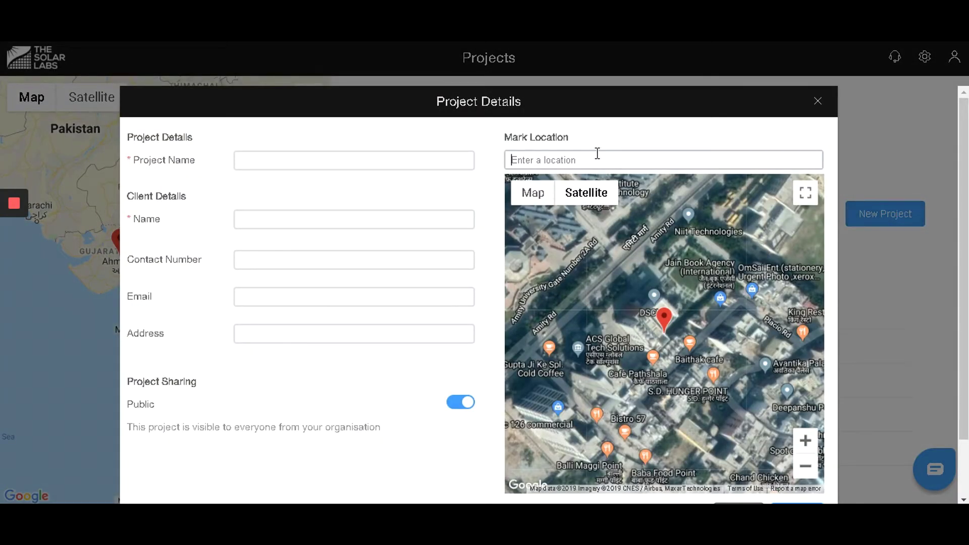
type("Nassc")
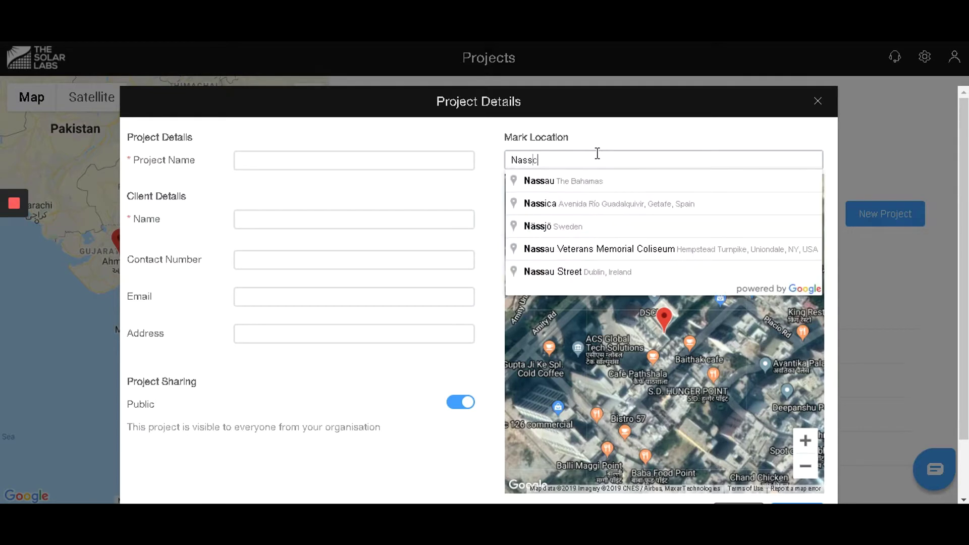
type("om")
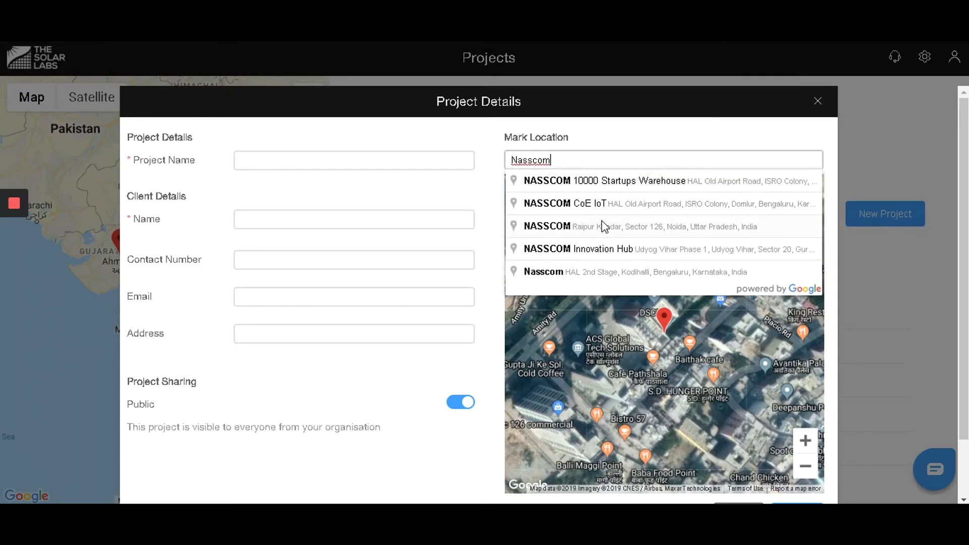
left_click(602, 222)
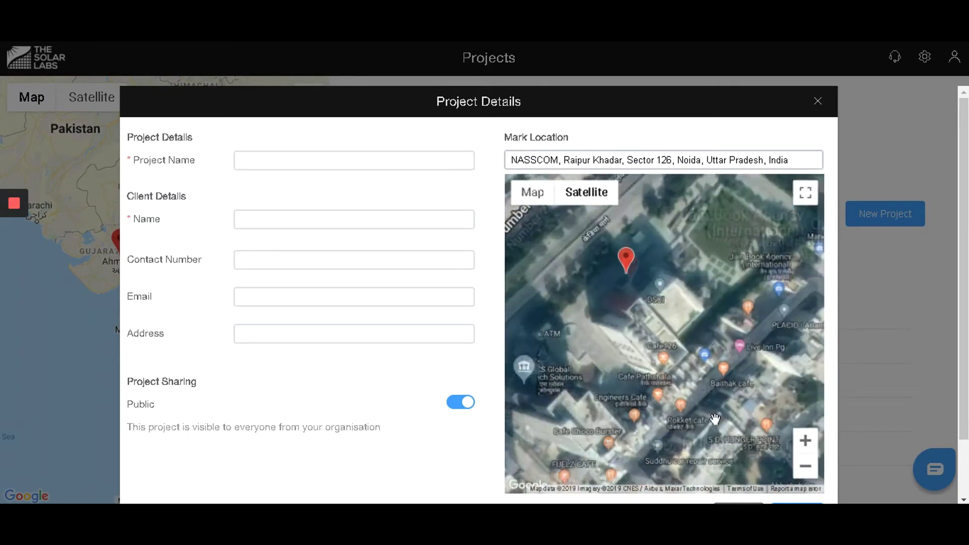
scroll(715, 416, "up", 1)
scroll(658, 371, "up", 2)
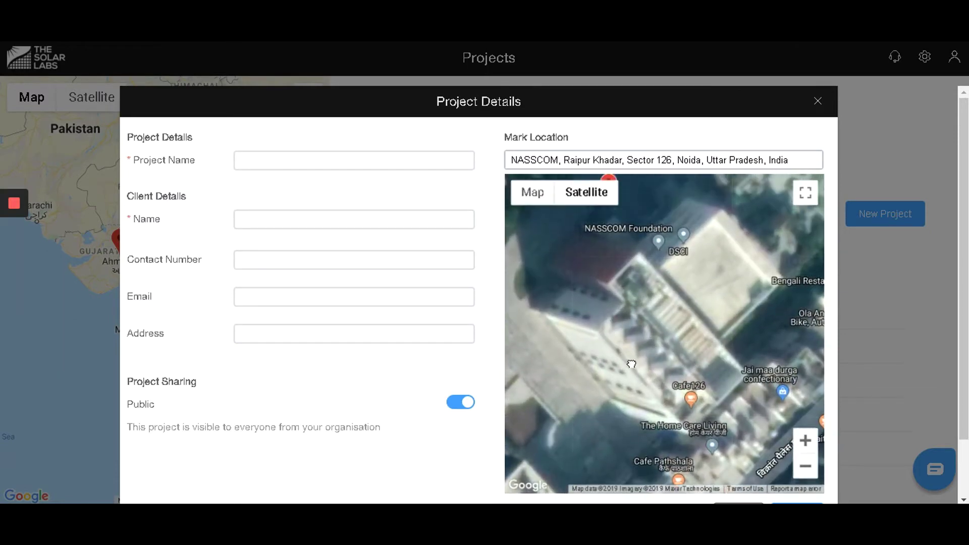
Enter project name Sample and client name A, and create the project.
left_click(332, 158)
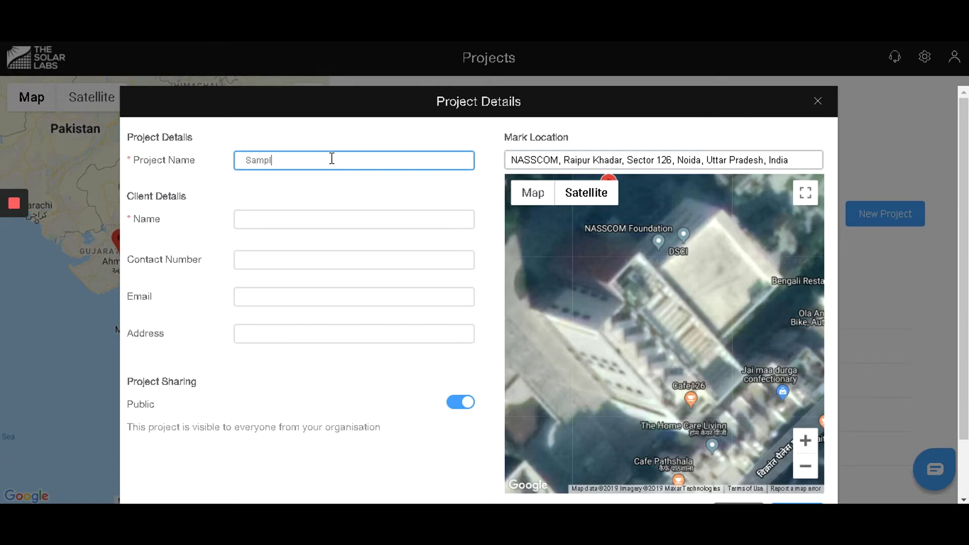
left_click(303, 219)
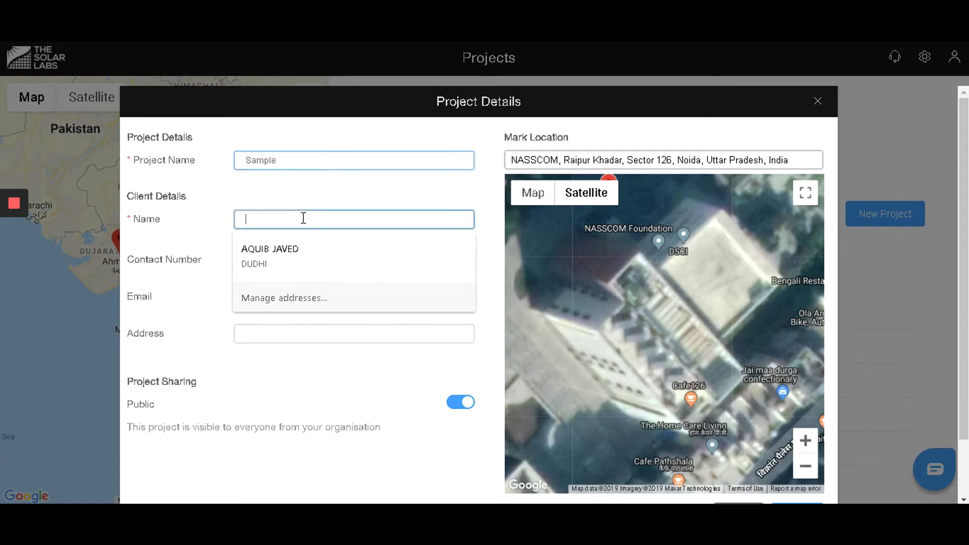
type("A")
left_click(297, 191)
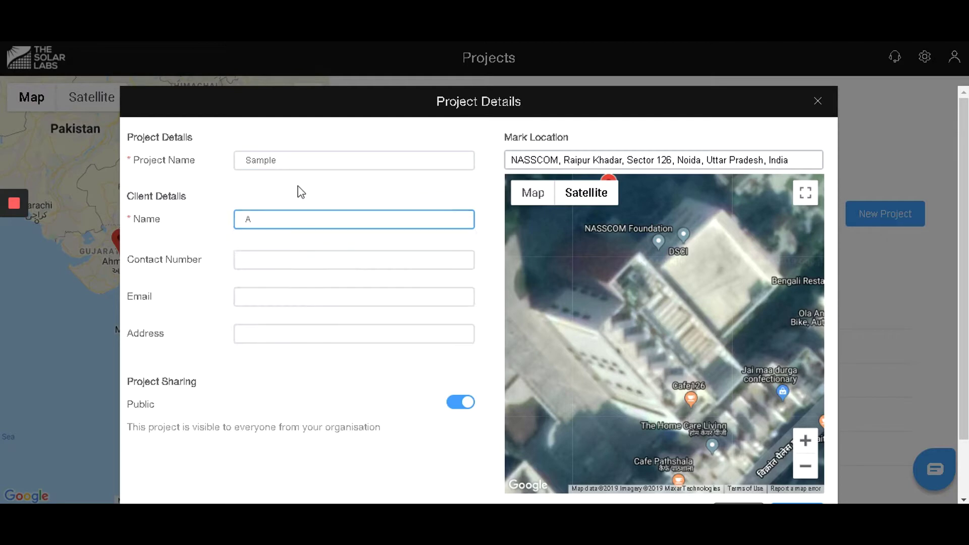
scroll(275, 396, "down", 1)
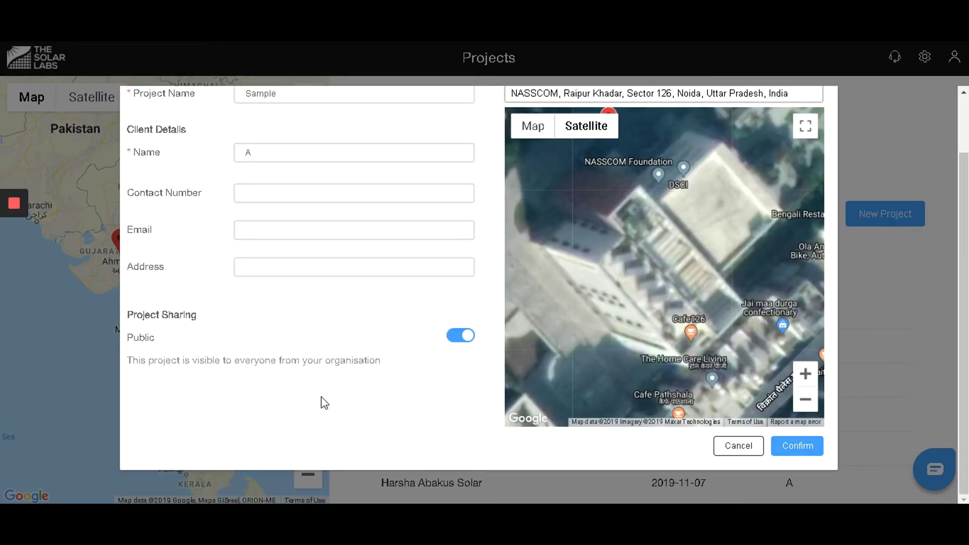
left_click(786, 457)
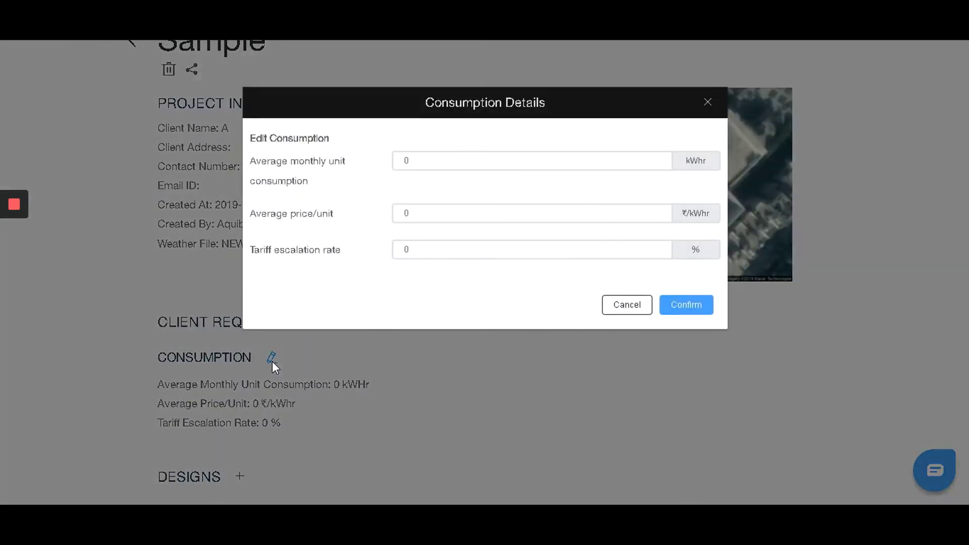
Enter 3500 kWh monthly consumption, 6.8 ₹/kWh unit price and 3% tariff escalation.
left_click(425, 157)
key("BackSpace")
type("3500")
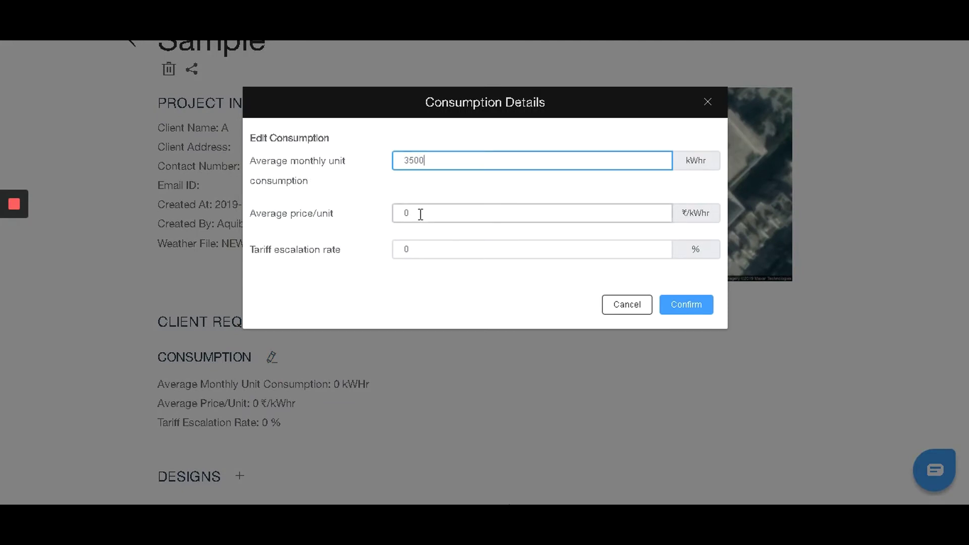
key("Tab")
type("6")
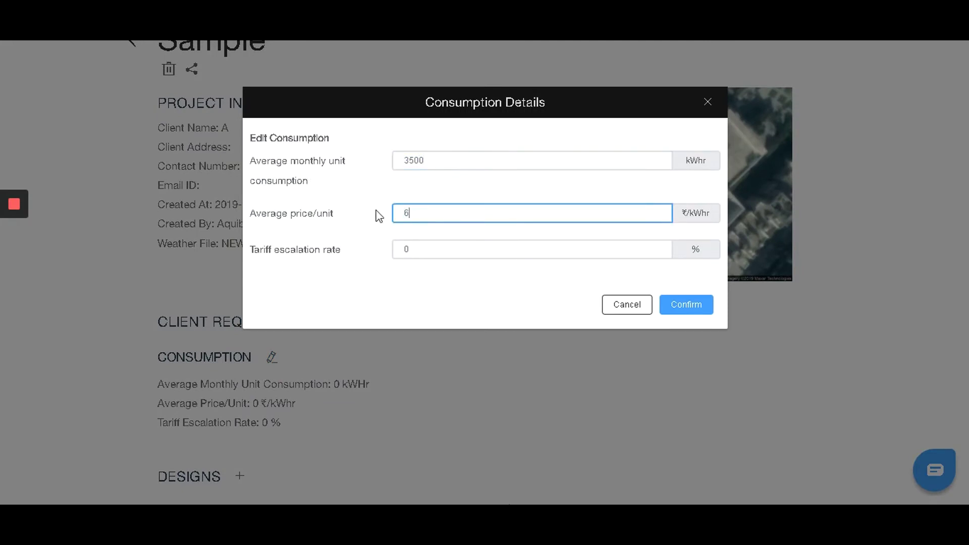
type(".8")
key("Tab")
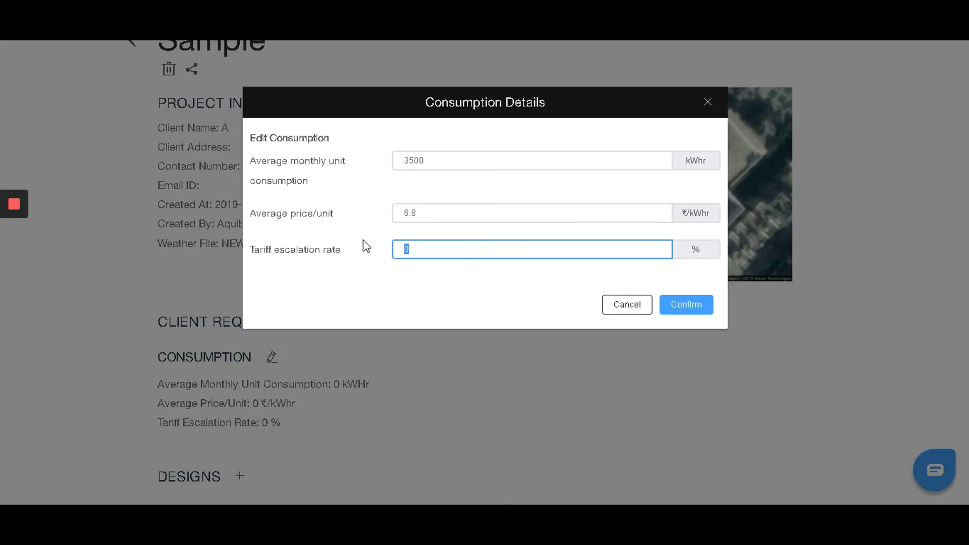
type("3")
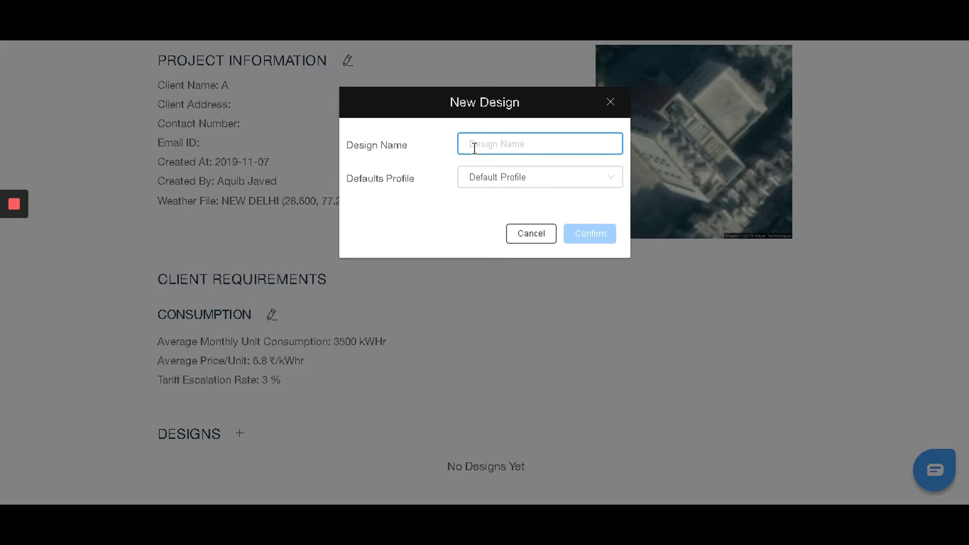
Create the design Design 1 and open it in the studio editor.
type("Design 1")
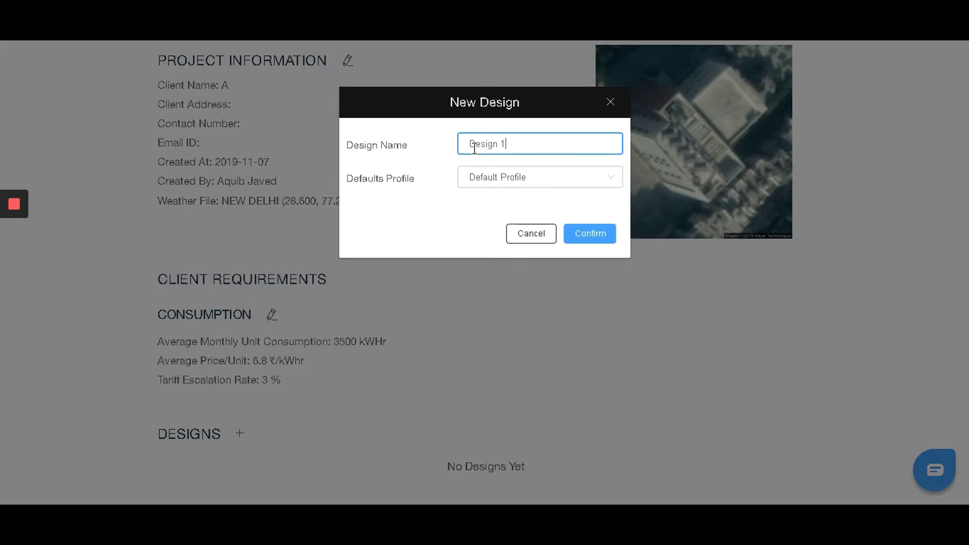
left_click(568, 232)
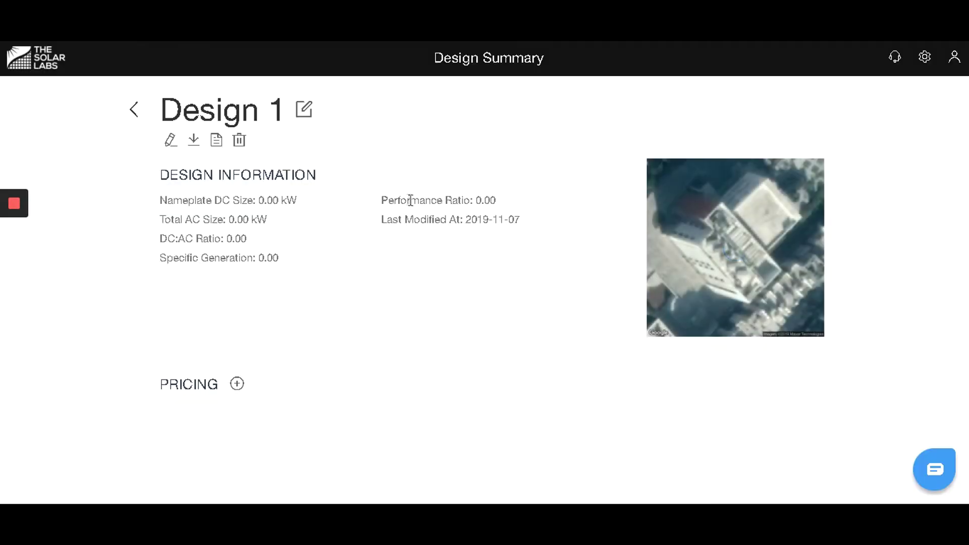
left_click(304, 116)
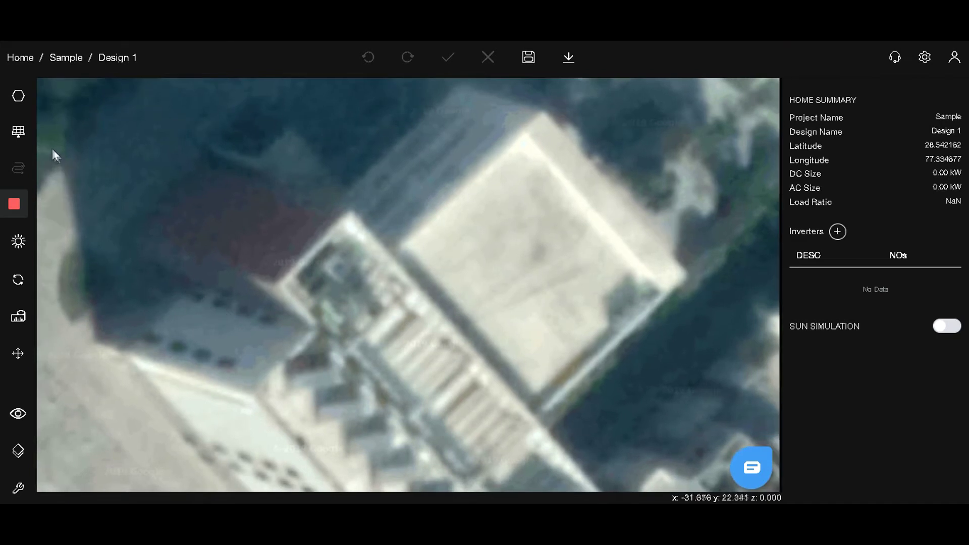
Draw a four-corner polygon model tracing the rooftop outline.
left_click(18, 100)
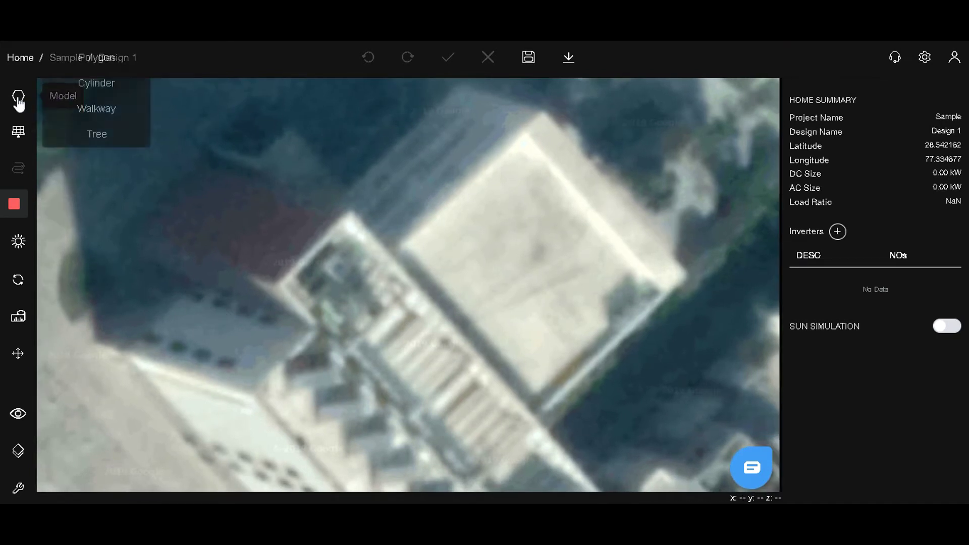
left_click(88, 61)
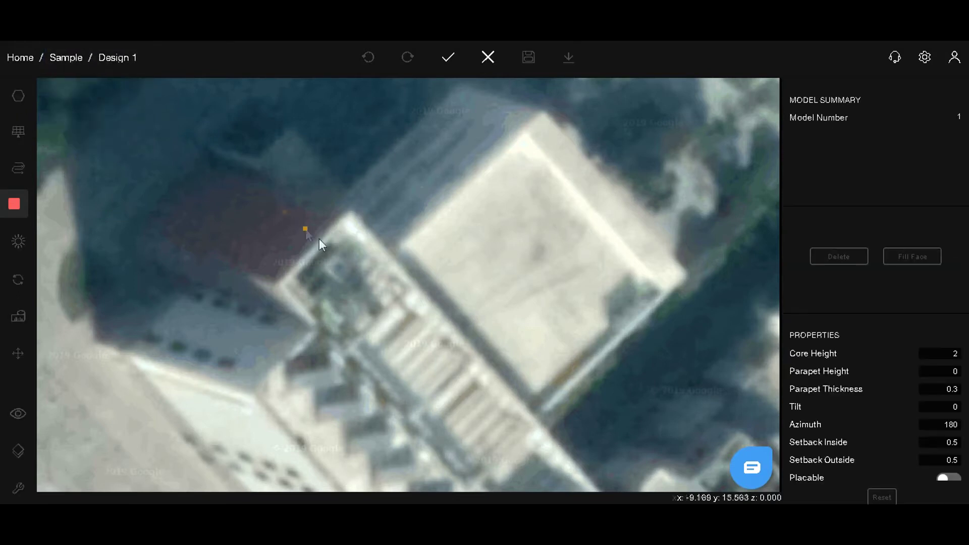
left_click(394, 251)
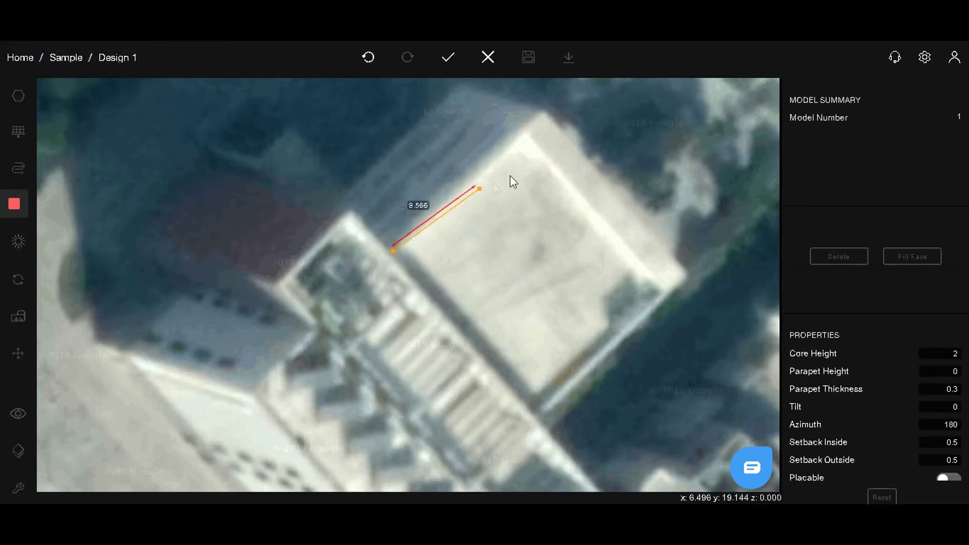
left_click(541, 114)
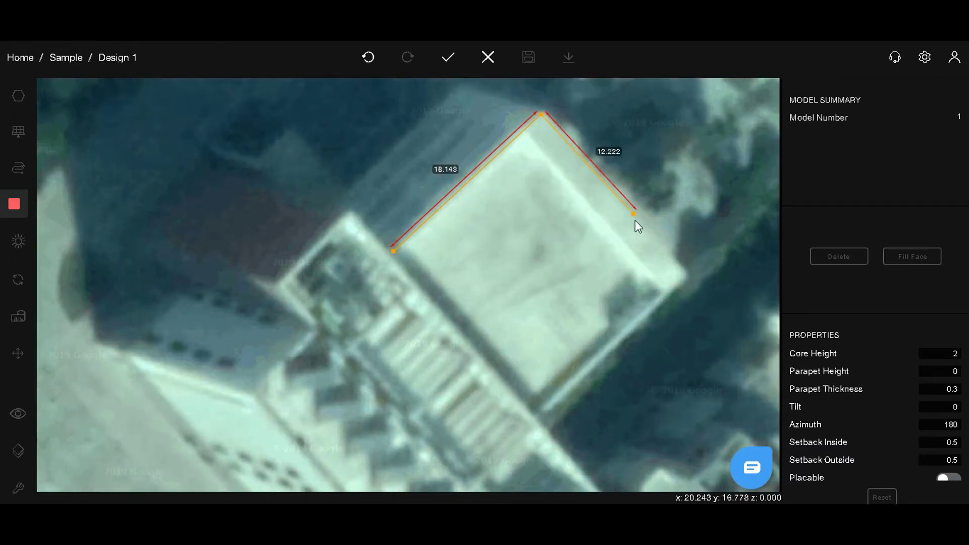
left_click(689, 273)
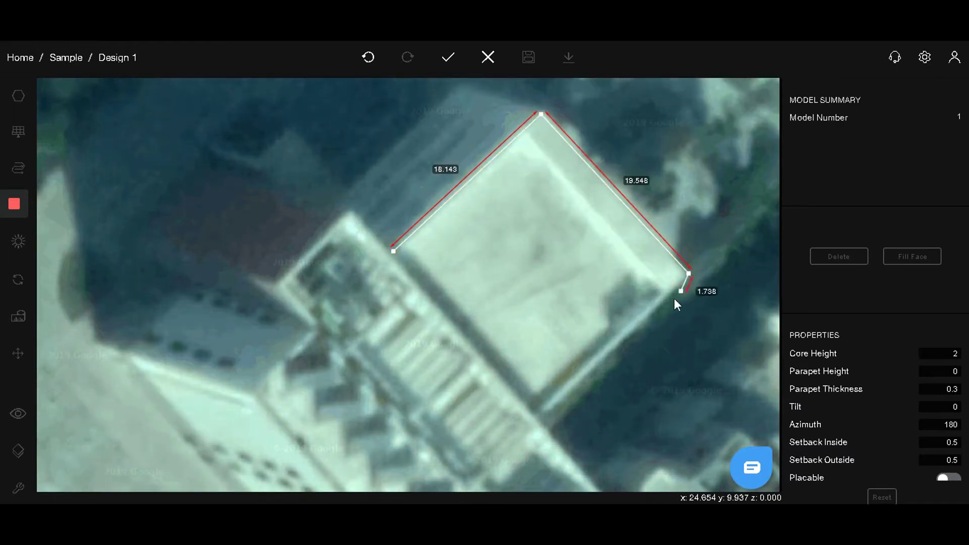
left_click(542, 411)
left_click(394, 256)
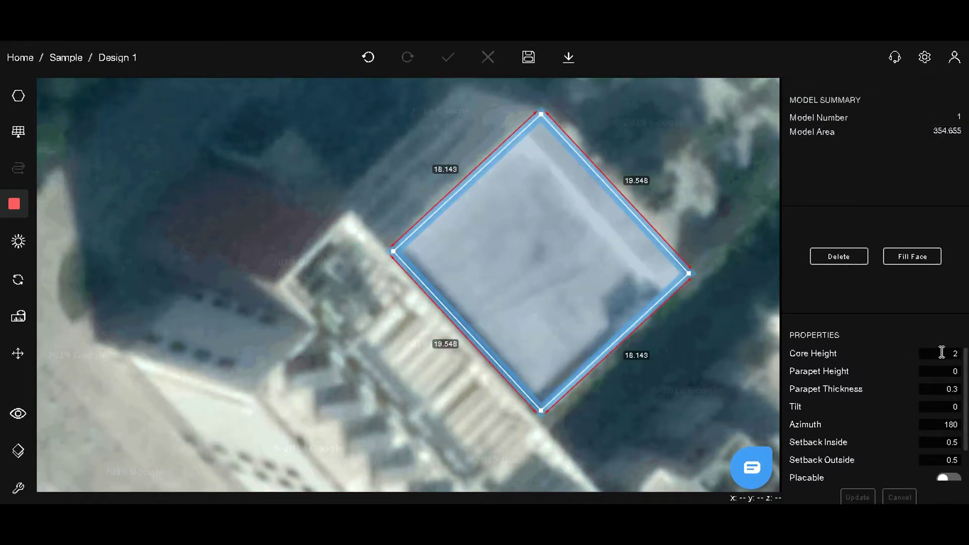
Give the roof model core height 5, parapet height 1, and make it placable.
double_click(942, 353)
type("5")
double_click(946, 373)
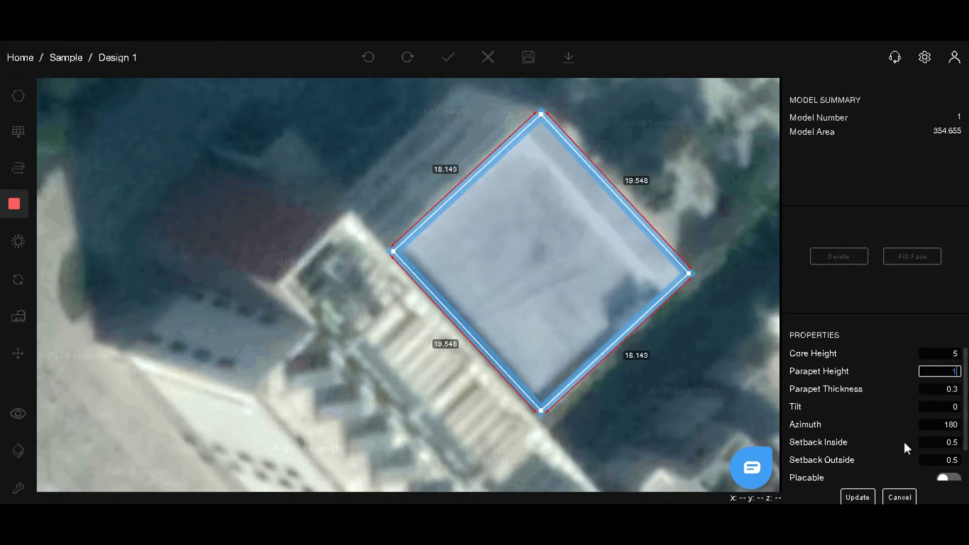
left_click(949, 479)
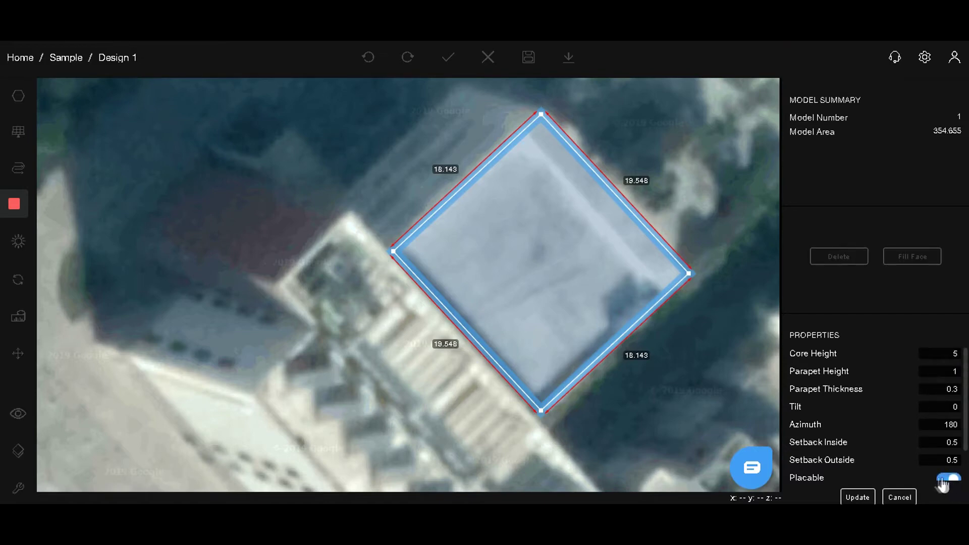
left_click(858, 498)
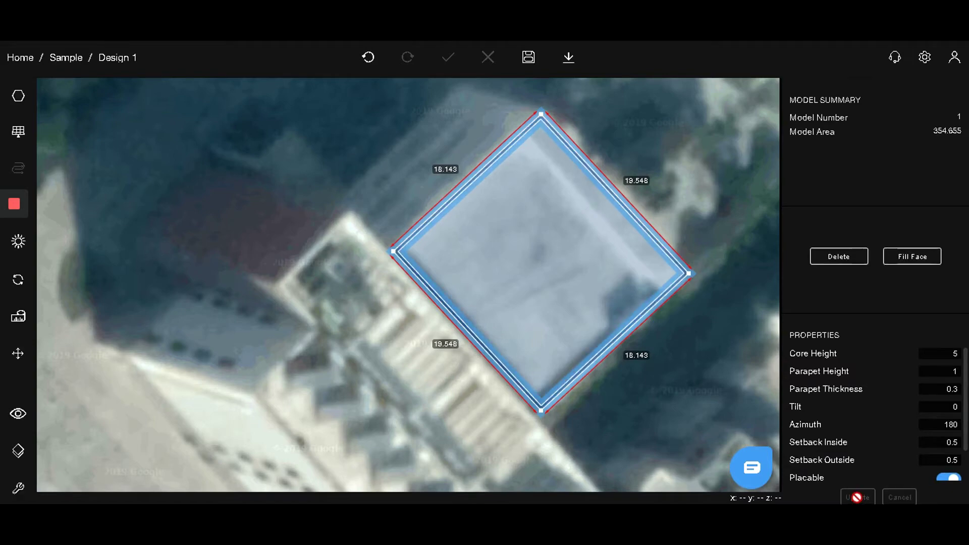
left_click(207, 150)
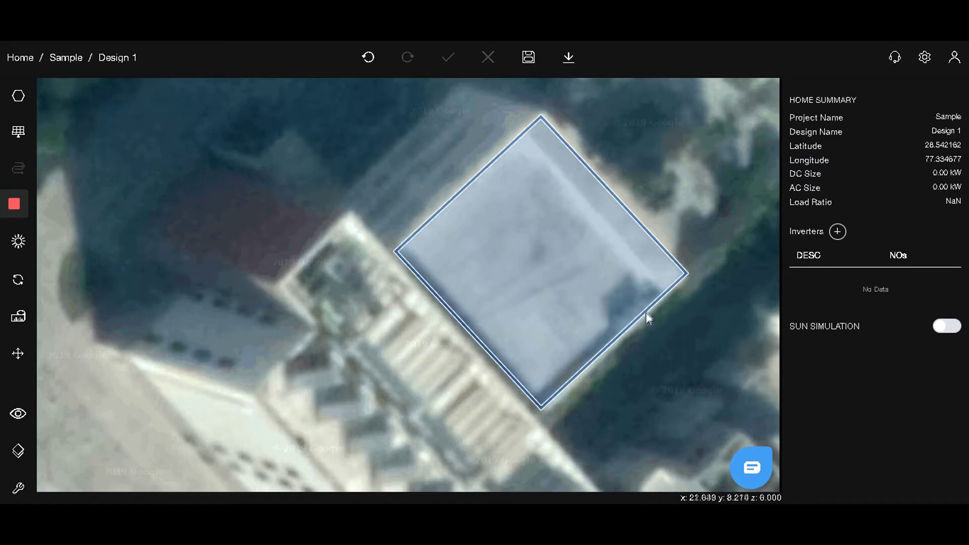
Draw a polygon strip about 2.5 m wide along the upper-right roof edge.
left_click(18, 95)
left_click(96, 60)
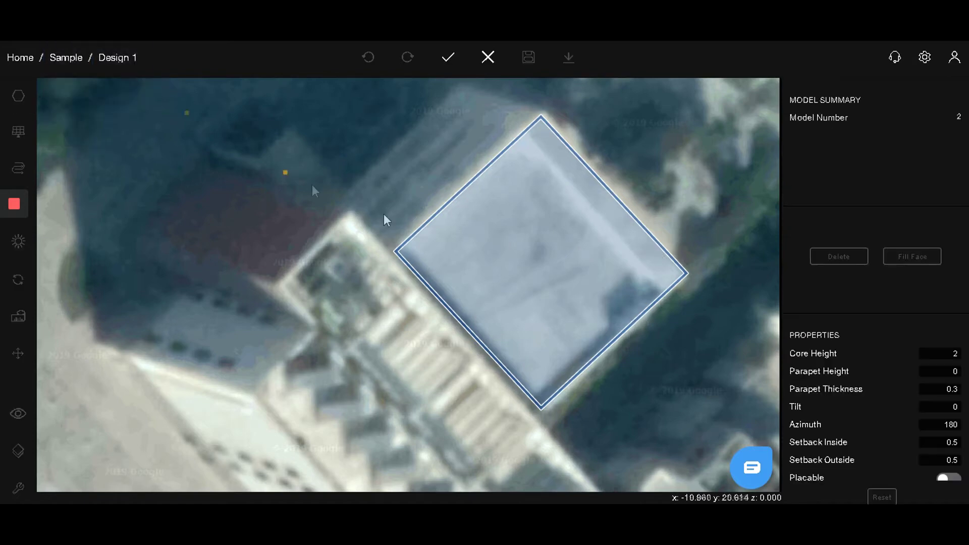
left_click(541, 117)
left_click(688, 275)
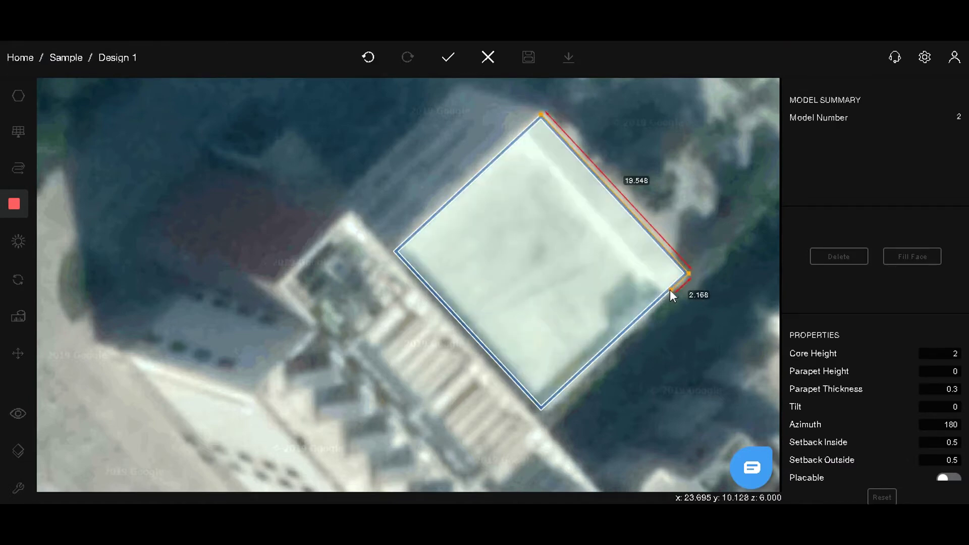
left_click(668, 292)
left_click(521, 133)
left_click(541, 117)
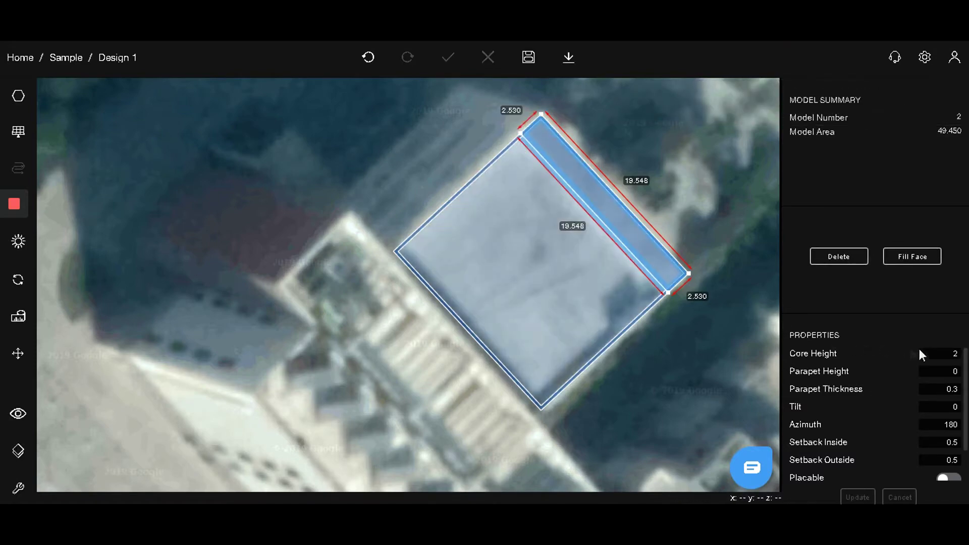
Set the strip model's core height to 1 and apply it.
left_click(943, 354)
type("1")
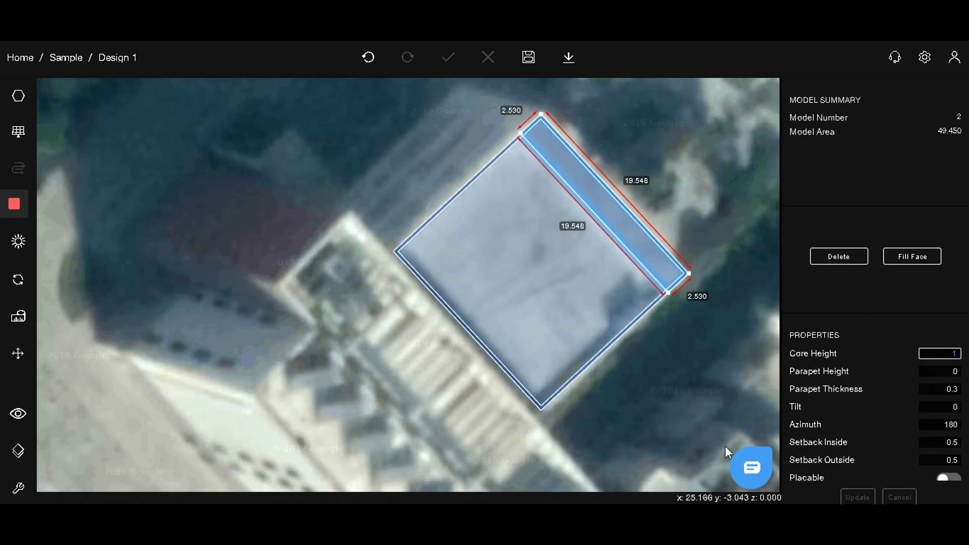
left_click(859, 497)
left_click(291, 185)
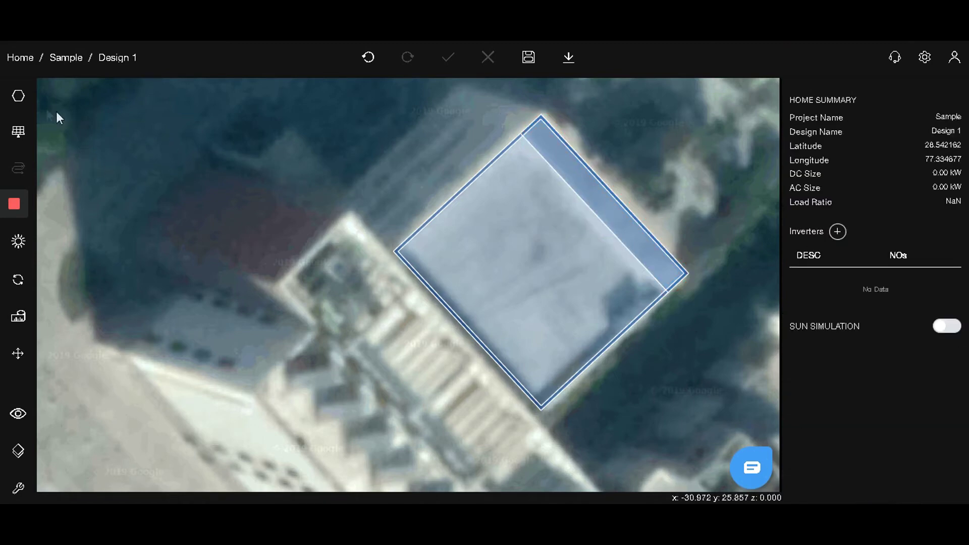
left_click(19, 97)
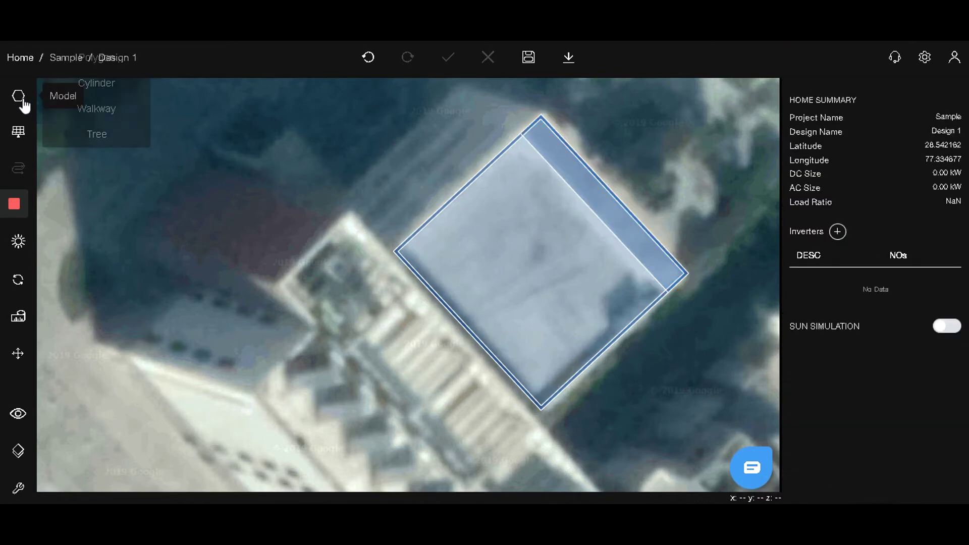
Add a cylinder obstruction of about 0.58 m radius near the lower-right edge, core height 1.5.
left_click(76, 86)
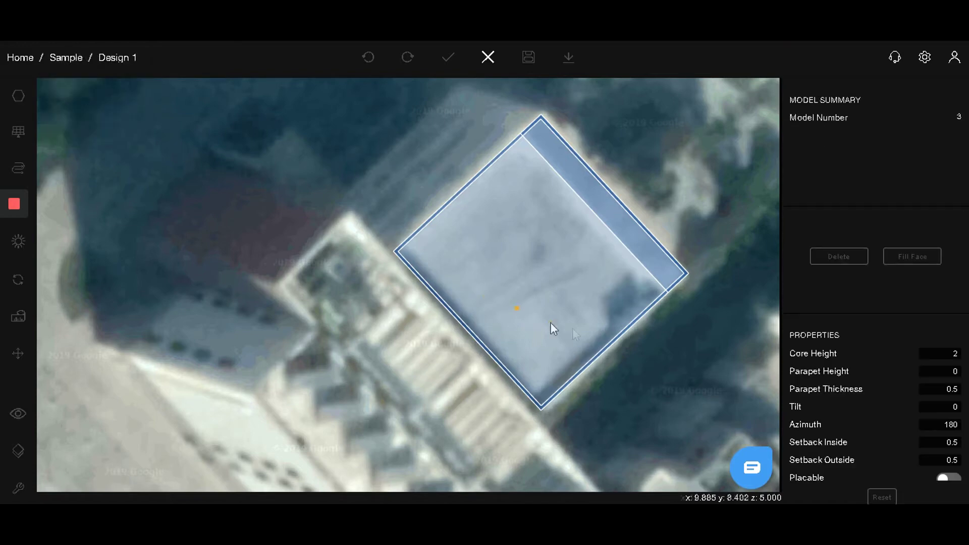
left_click(628, 316)
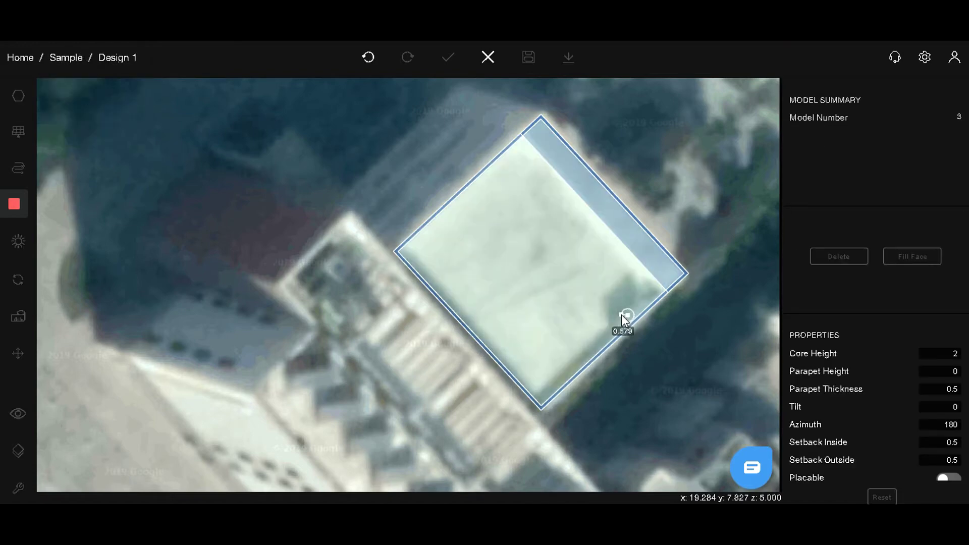
left_click(622, 314)
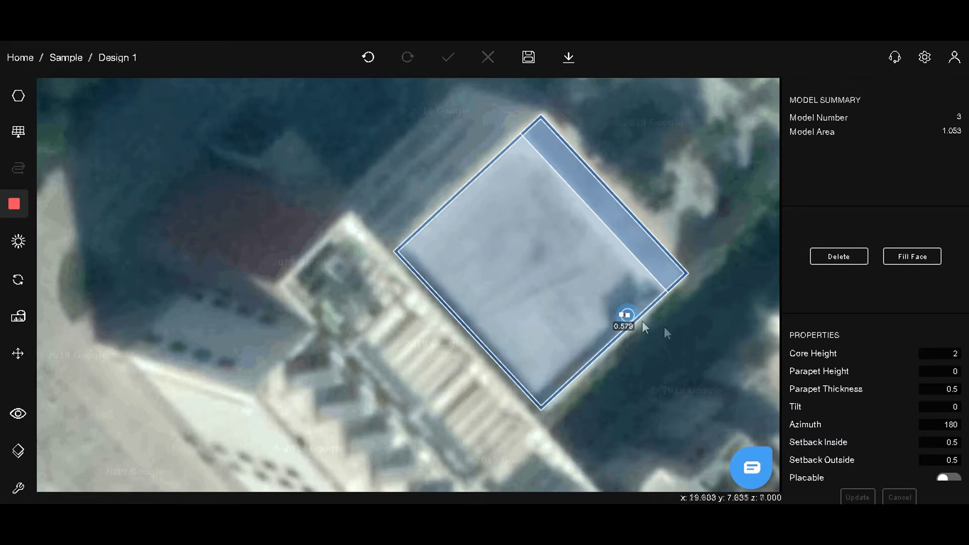
left_click(949, 355)
type("1.5")
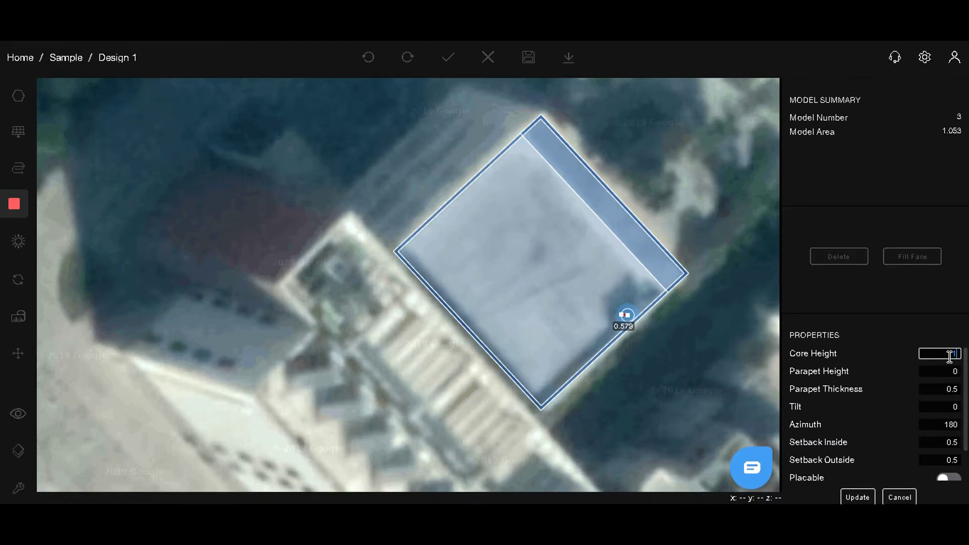
left_click(858, 498)
left_click(168, 331)
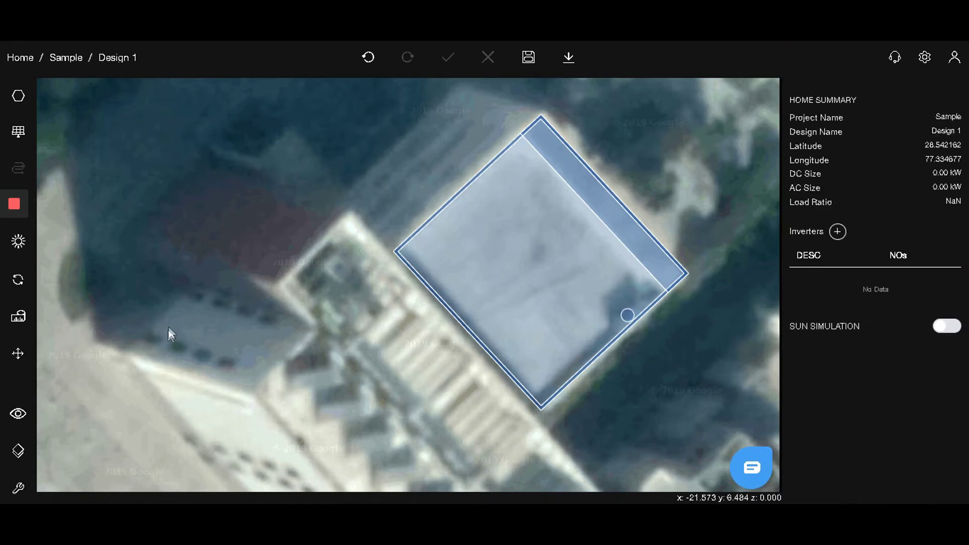
left_click(564, 258)
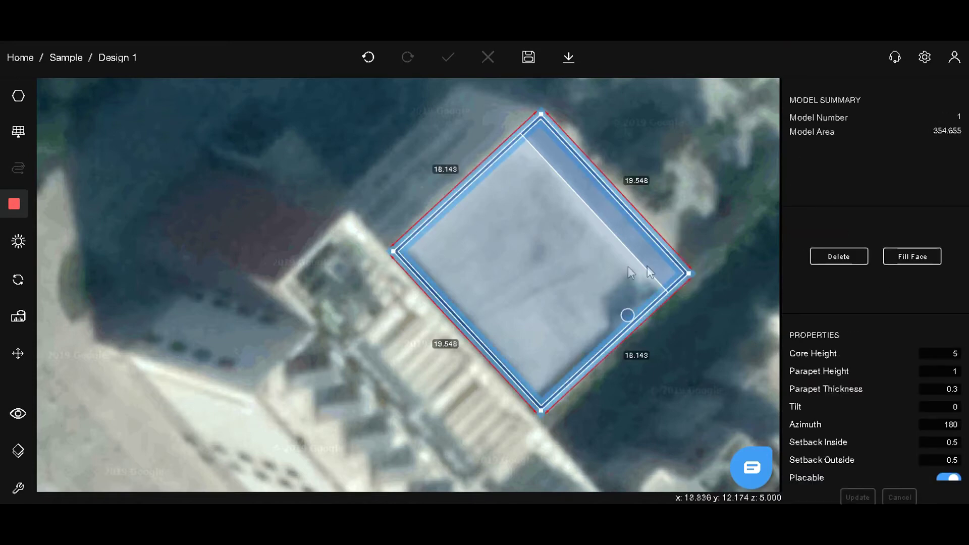
Fill the roof face with 67 panels and set the subarray azimuth to 227.14°.
left_click(911, 262)
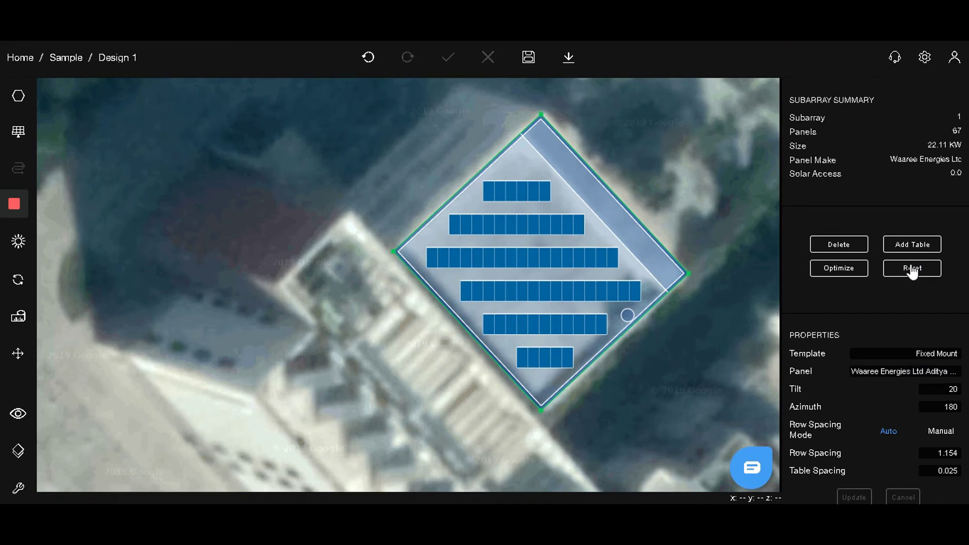
left_click(927, 411)
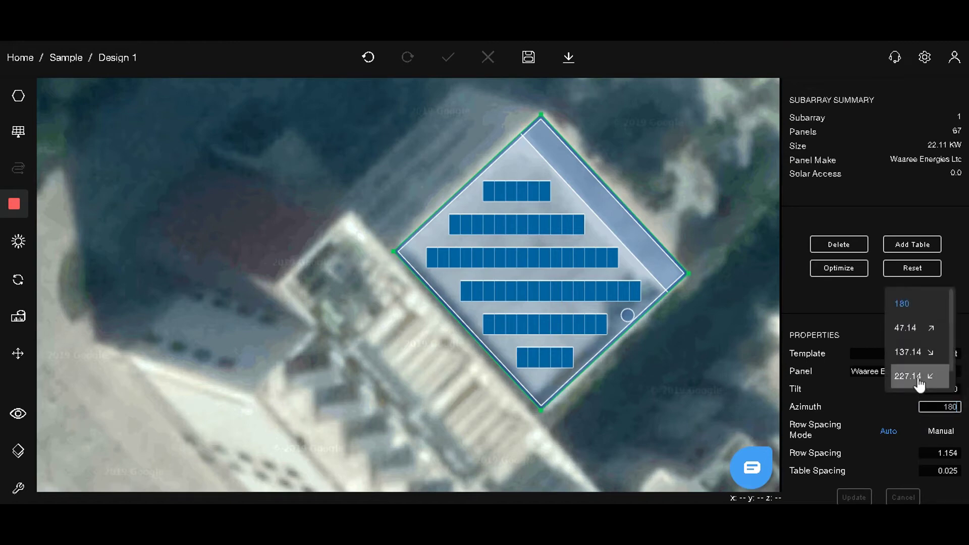
left_click(909, 376)
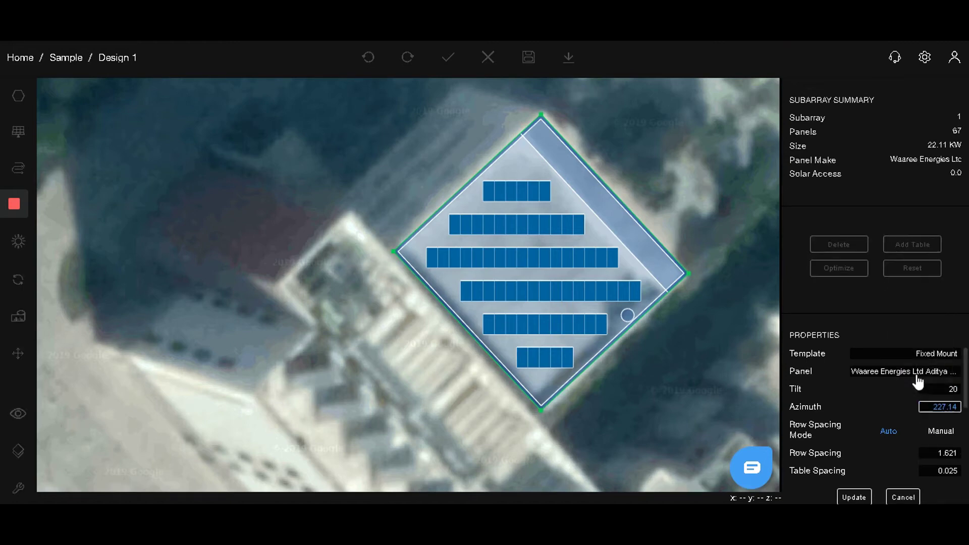
left_click(855, 495)
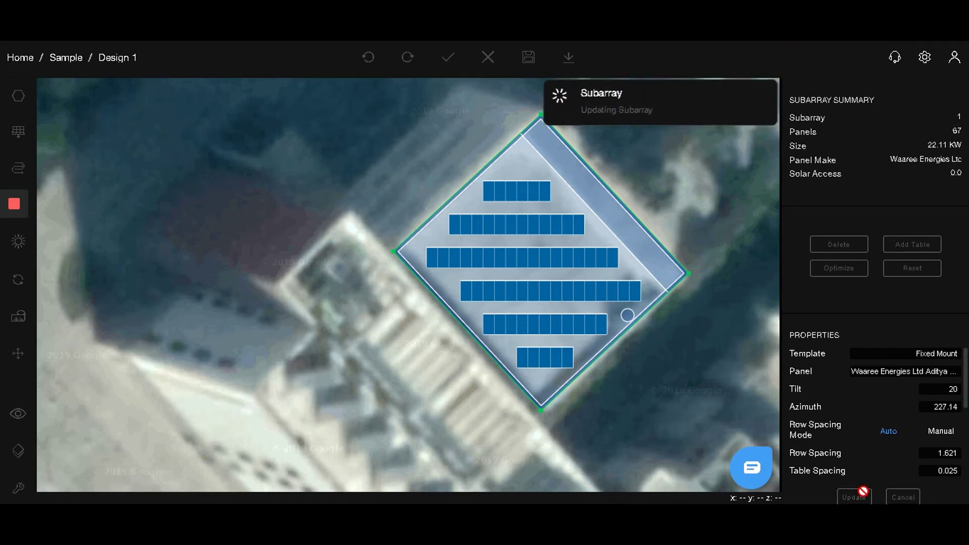
Add one Goodwe GW17K-DT inverter, found by filtering capacity from 17 to 25 kW.
left_click(689, 374)
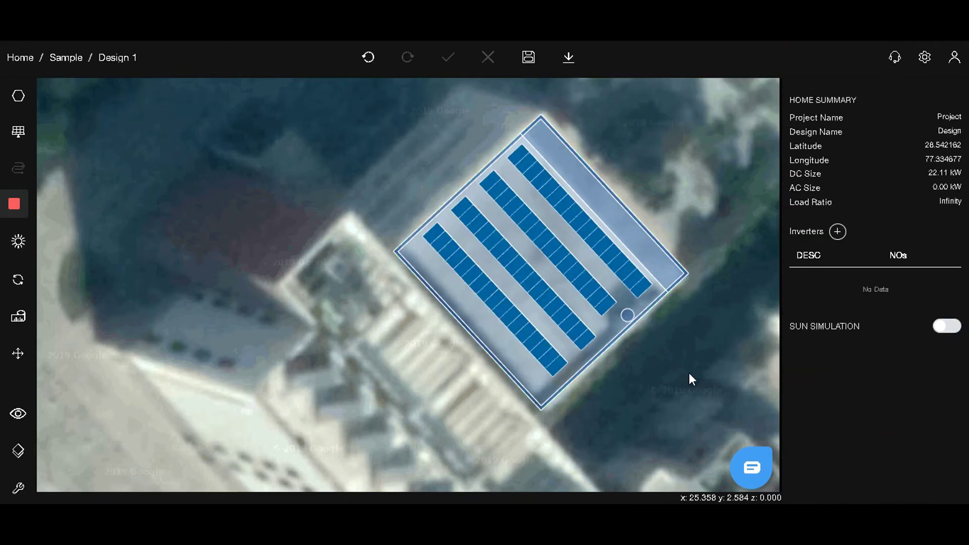
left_click(839, 234)
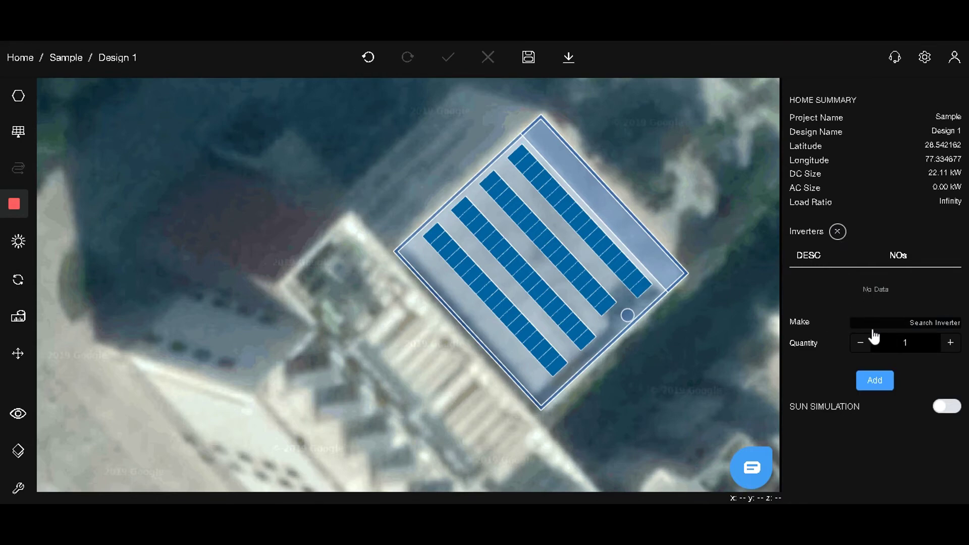
left_click(873, 324)
left_click(796, 350)
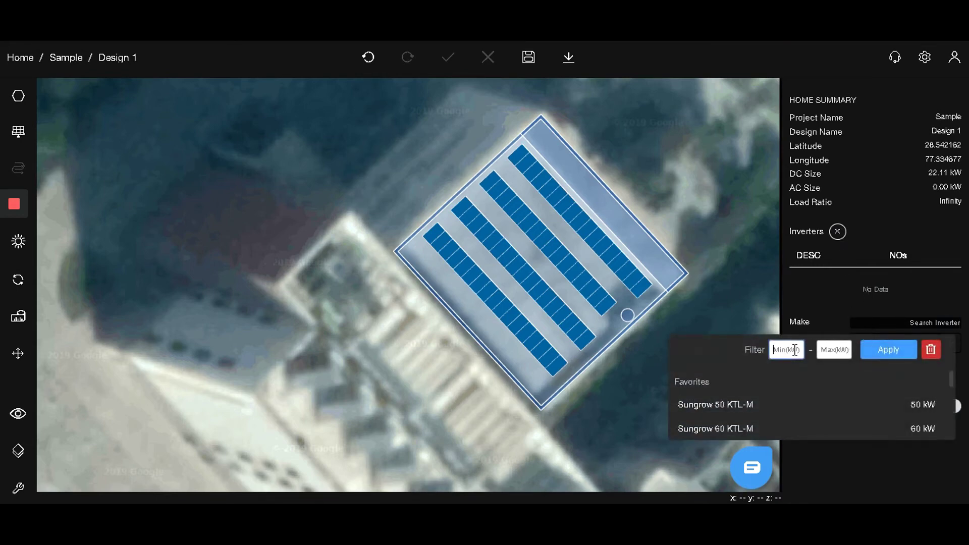
type("17")
left_click(828, 353)
type("25")
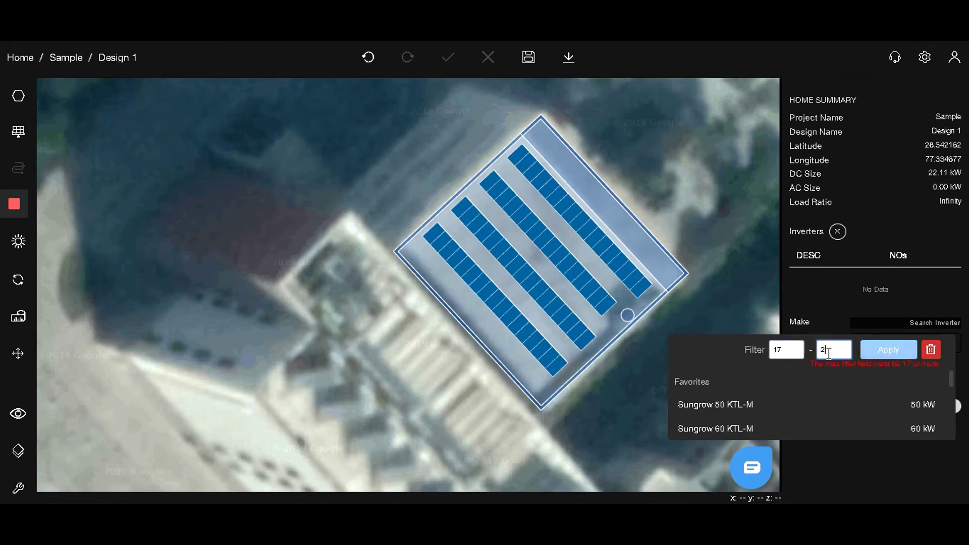
left_click(875, 356)
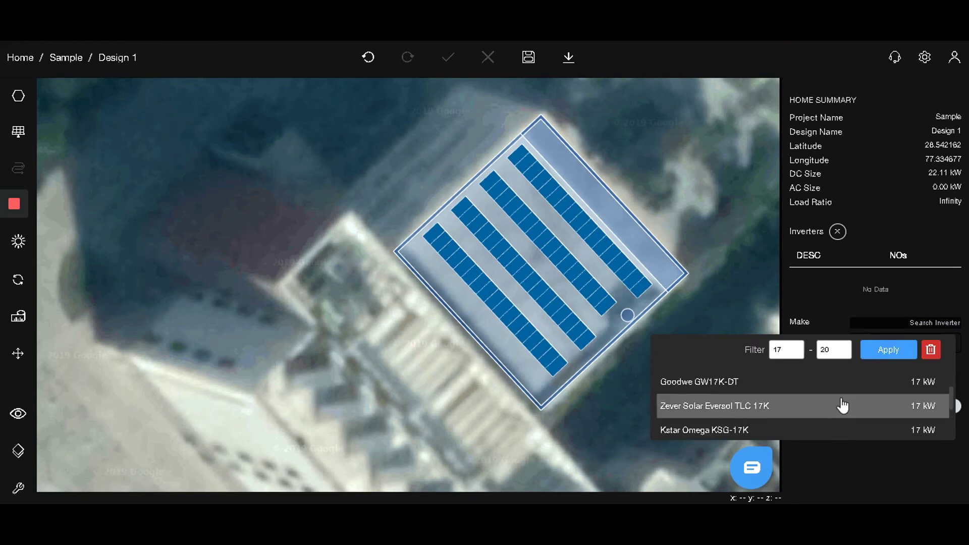
left_click(841, 386)
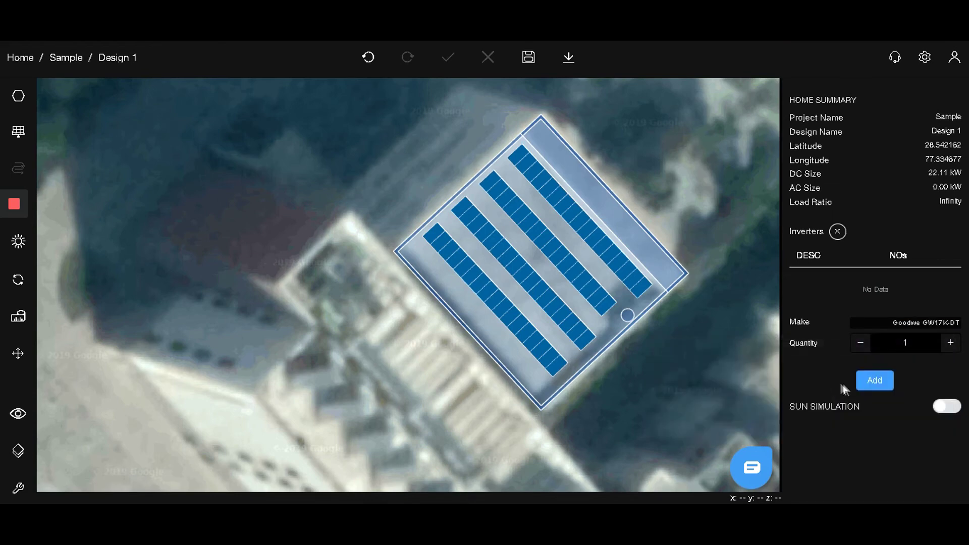
left_click(875, 381)
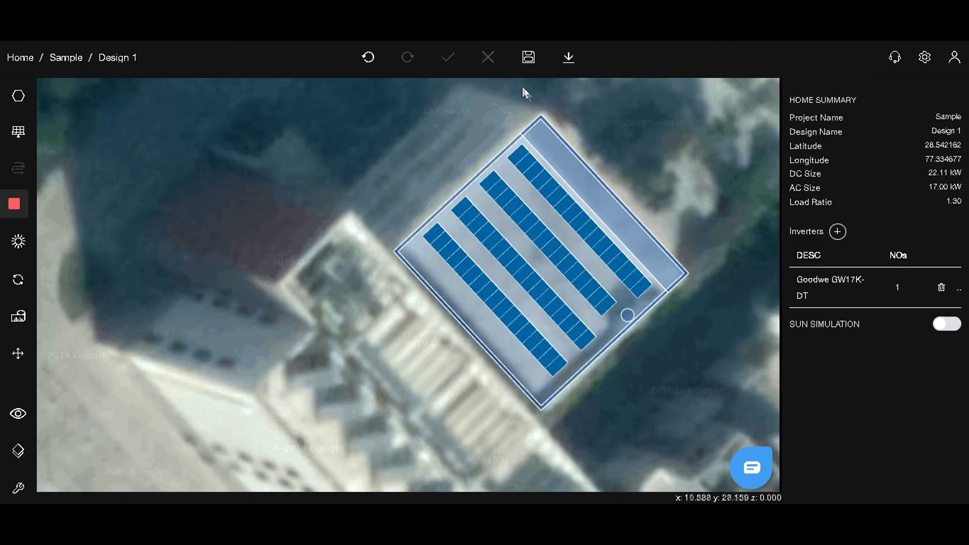
Save Design 1, then view and orbit the building in 3D.
left_click(529, 58)
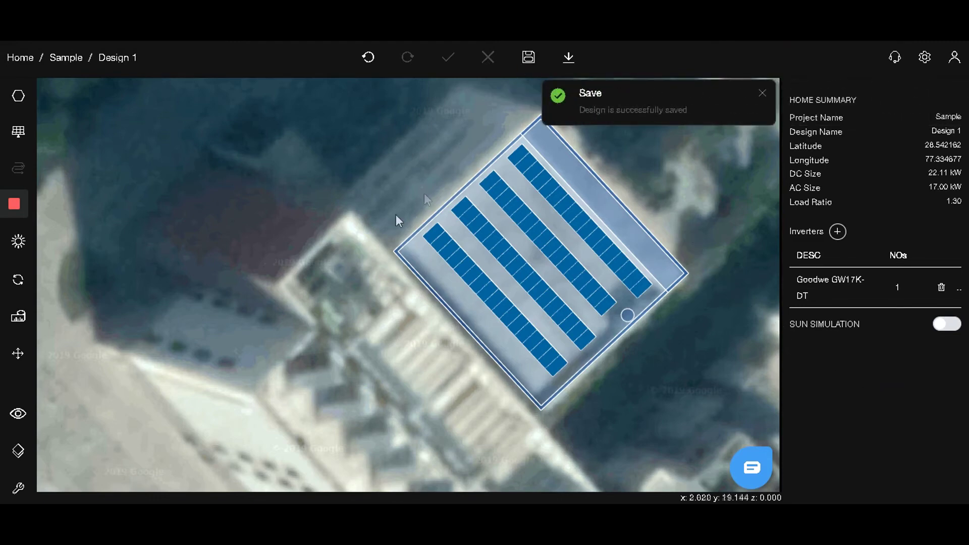
left_click(18, 414)
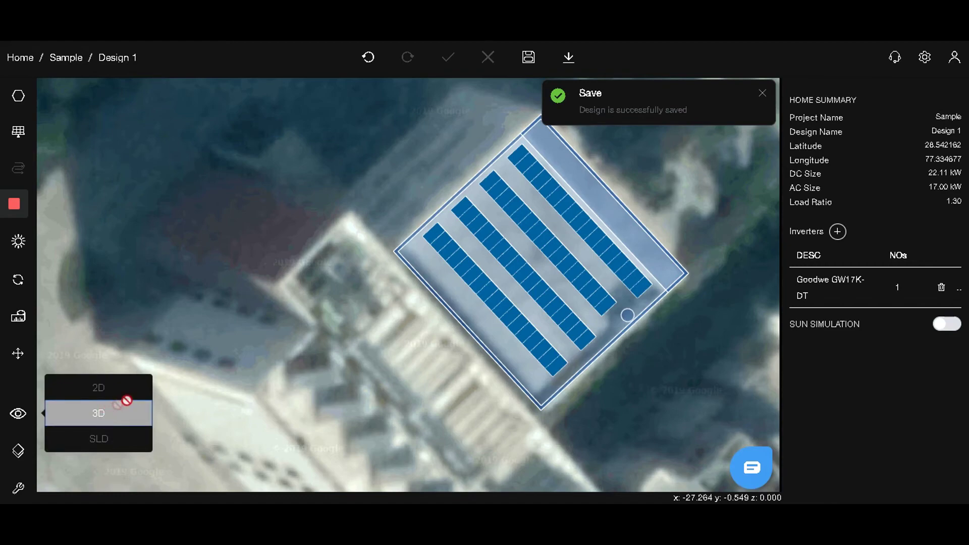
left_click(109, 410)
left_click_drag(404, 308, 524, 282)
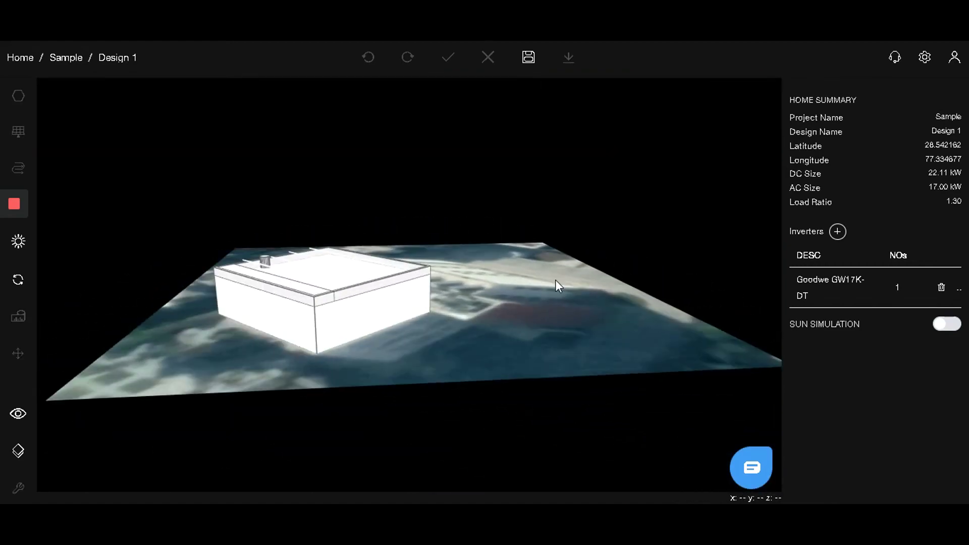
left_click_drag(555, 281, 374, 308)
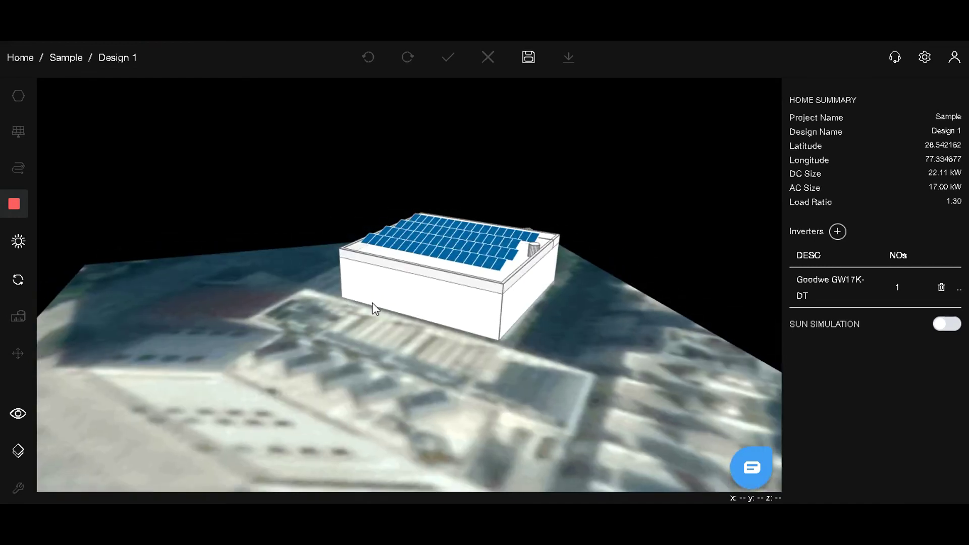
left_click(18, 413)
Return to the 2D view and go to the Design 1 overview page.
left_click(92, 399)
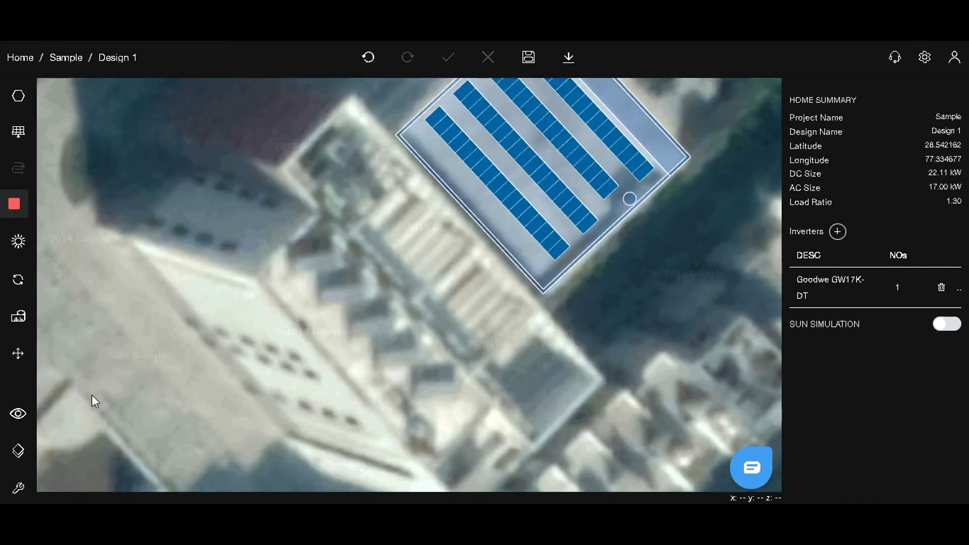
left_click(133, 65)
scroll(187, 172, "down", 5)
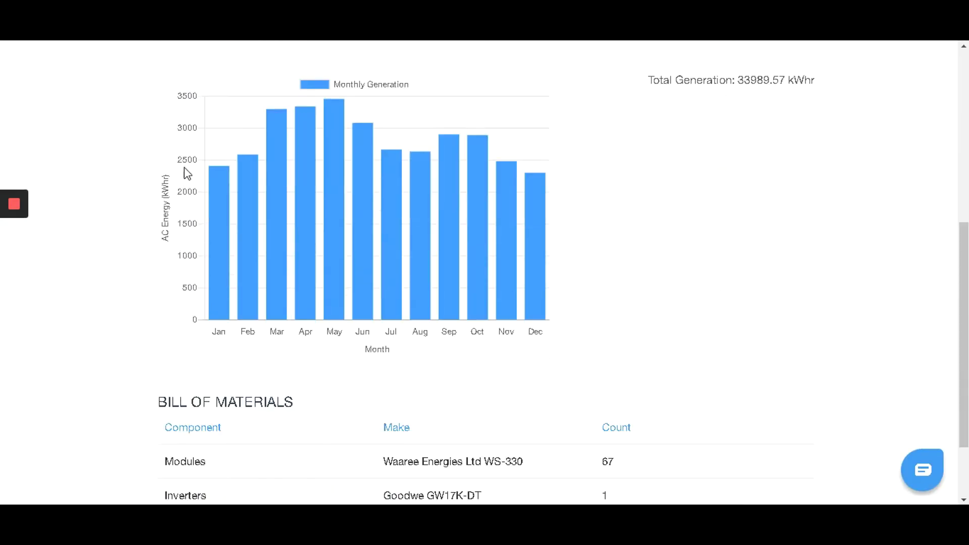
scroll(187, 173, "down", 2)
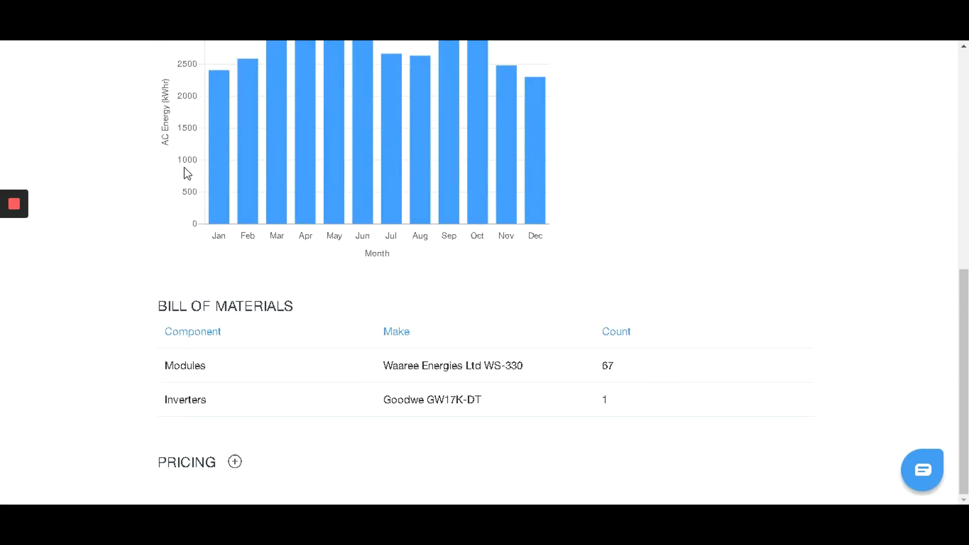
Add pricing of 45000 ₹/kW to the design and confirm it.
left_click(234, 461)
left_click(423, 162)
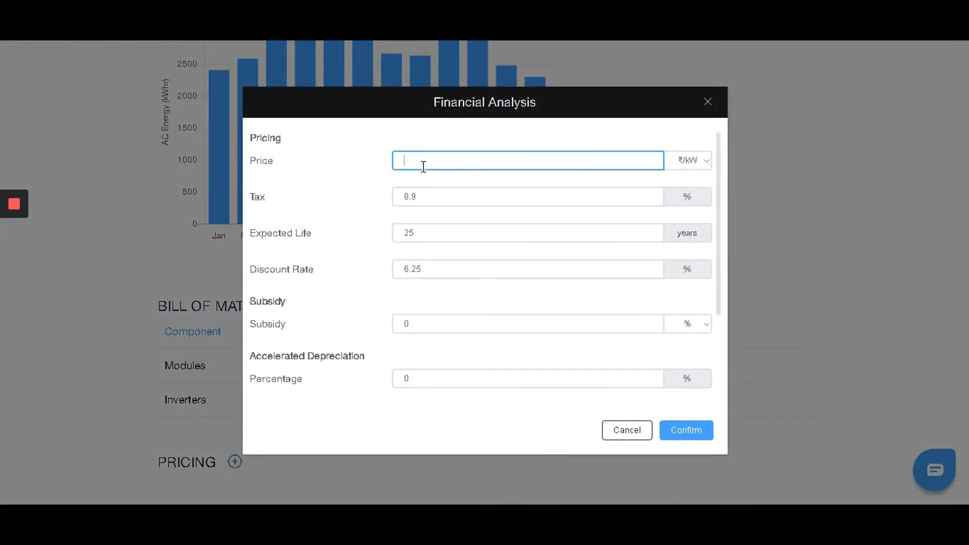
type("45000")
scroll(583, 364, "down", 2)
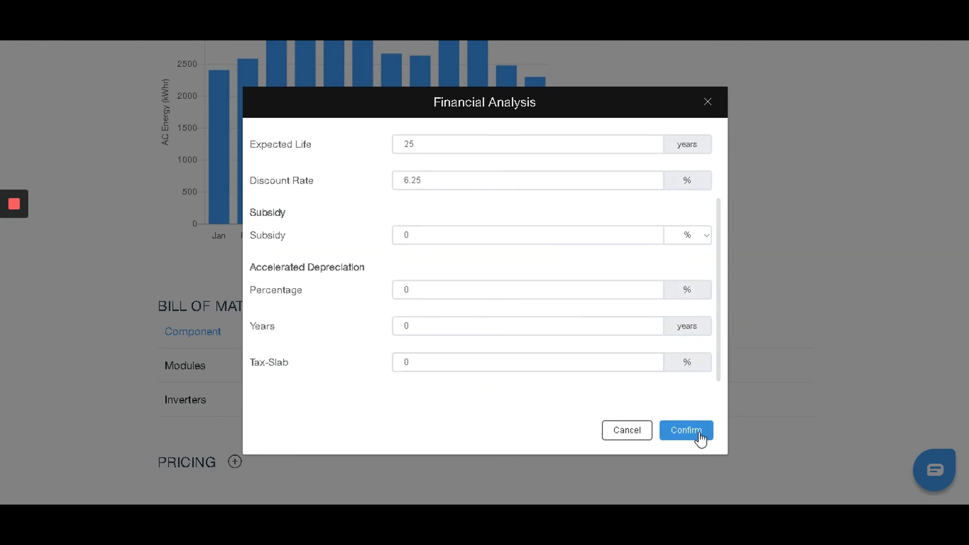
left_click(701, 440)
Download the Design 1 report as a PDF.
scroll(346, 318, "up", 8)
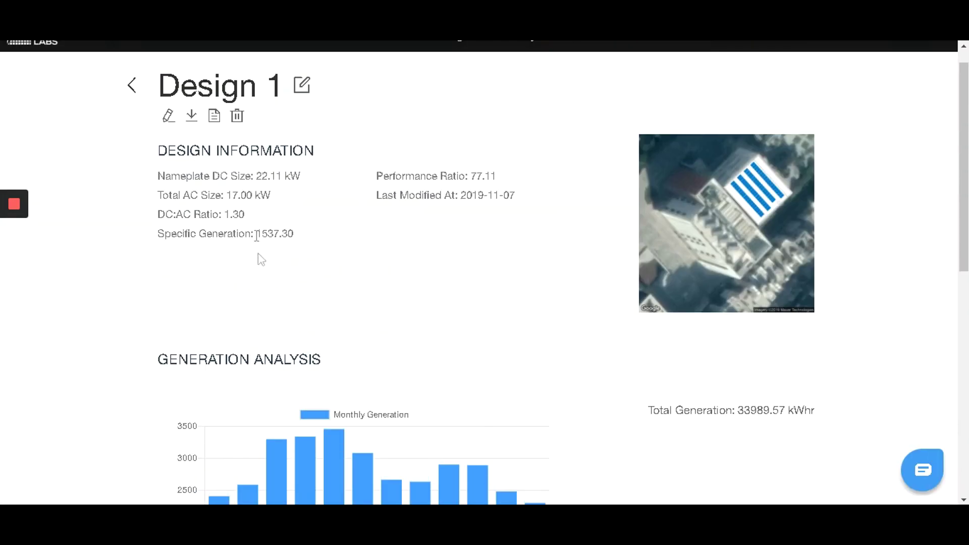
left_click(190, 117)
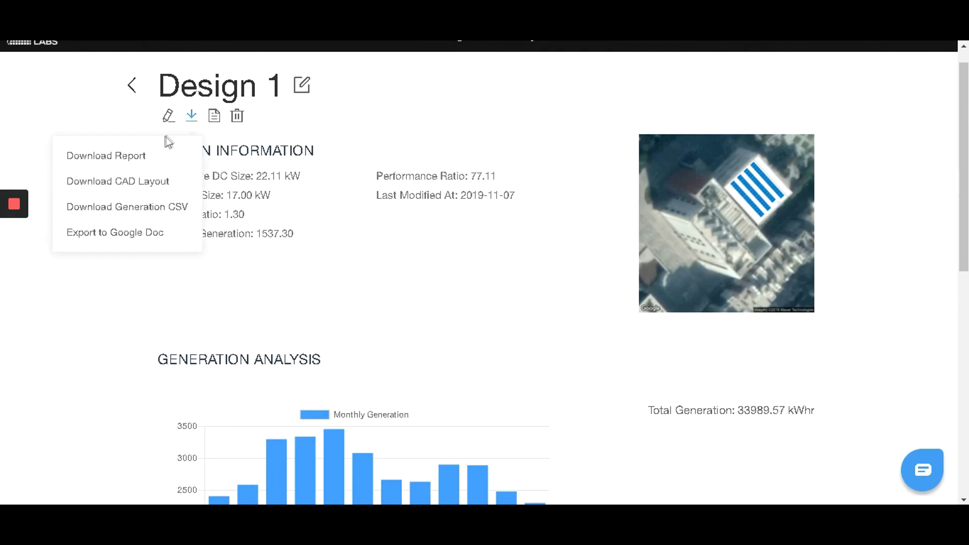
left_click(164, 166)
Scroll through Design 1's report pages to the 25-year Cost of Not Going Solar chart.
scroll(764, 445, "down", 15)
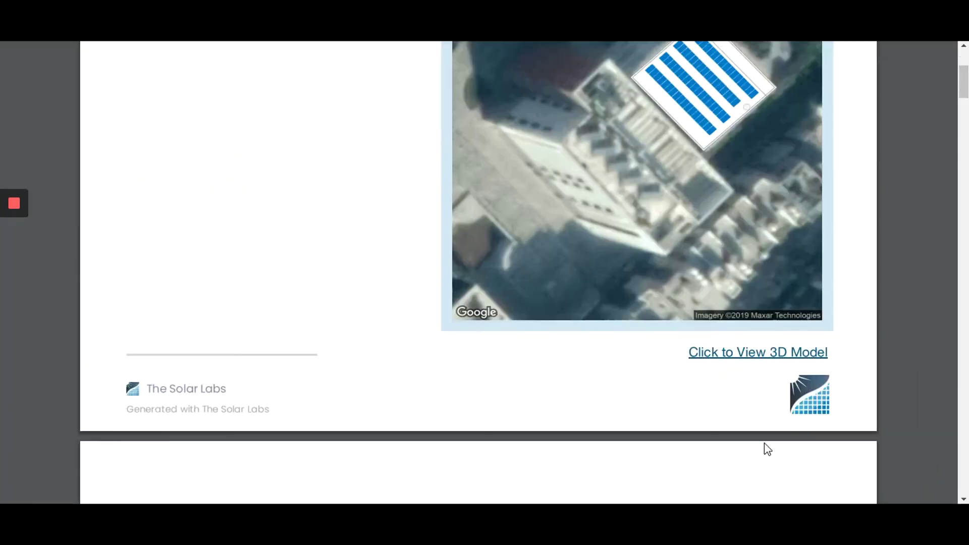
scroll(764, 444, "down", 1)
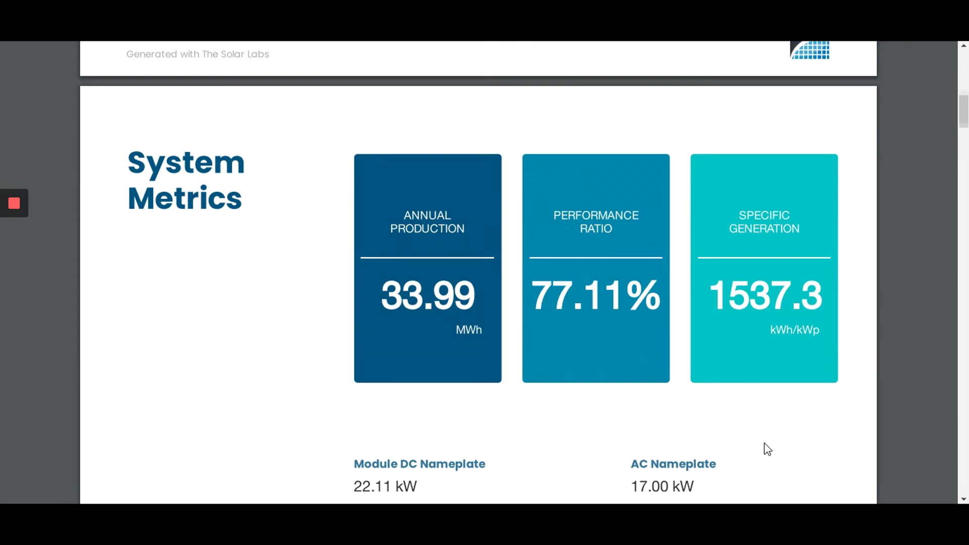
scroll(767, 449, "down", 1)
scroll(765, 445, "down", 8)
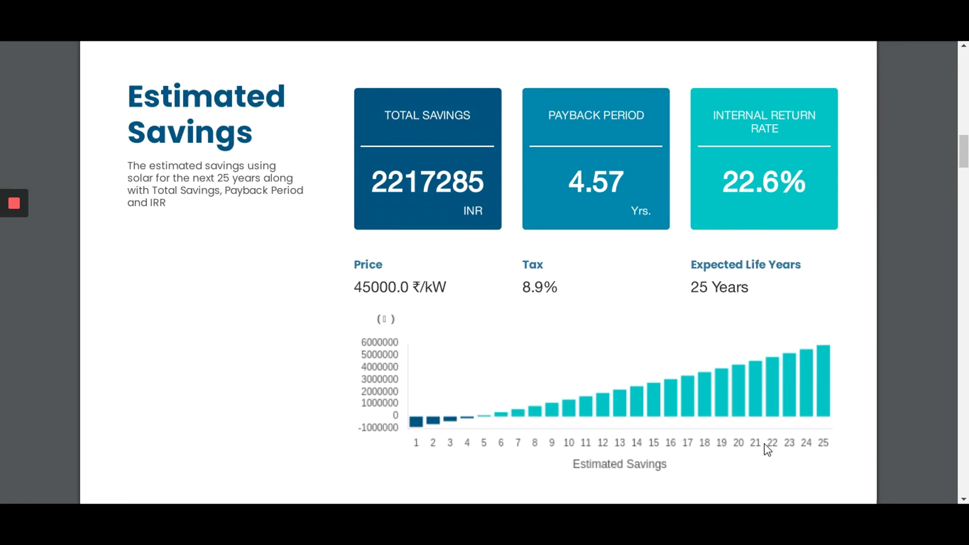
scroll(762, 447, "down", 7)
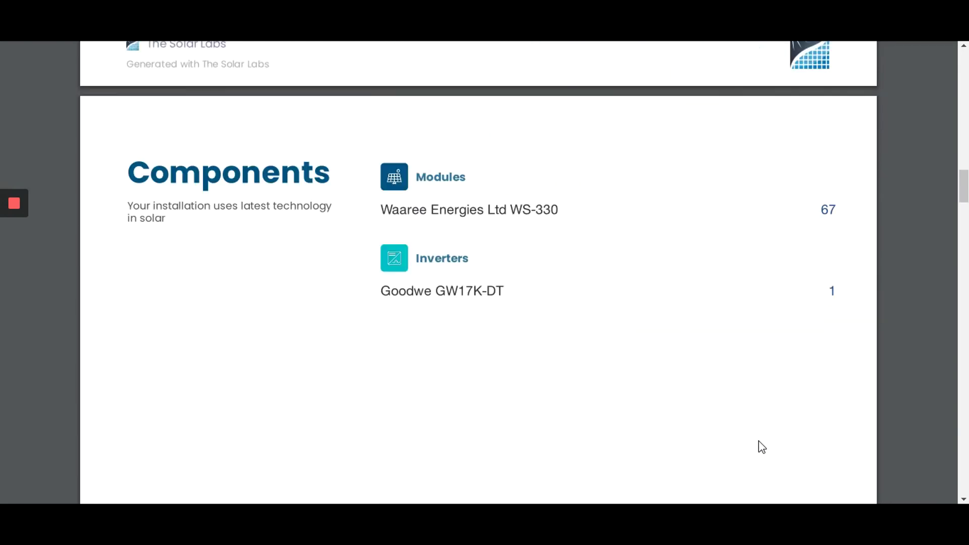
scroll(762, 447, "down", 8)
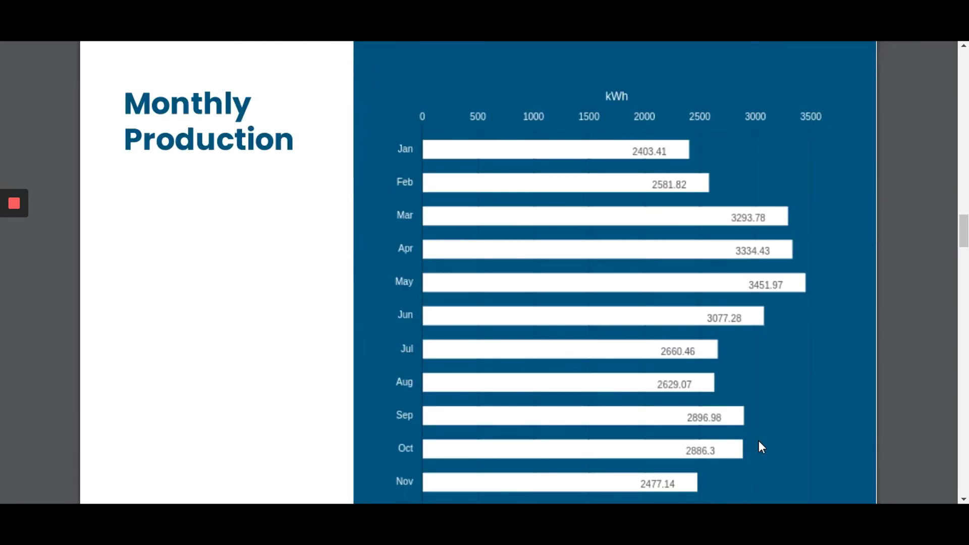
scroll(759, 442, "down", 6)
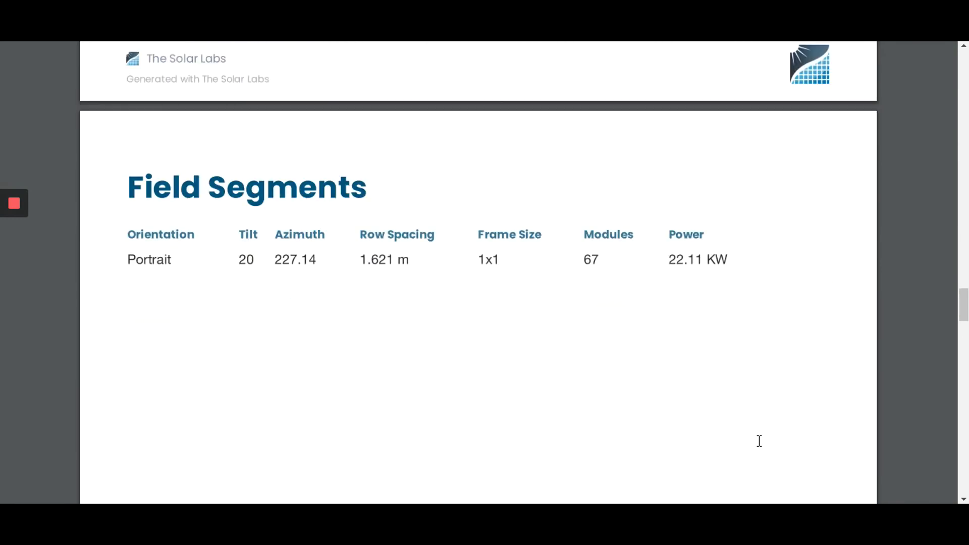
scroll(760, 446, "down", 8)
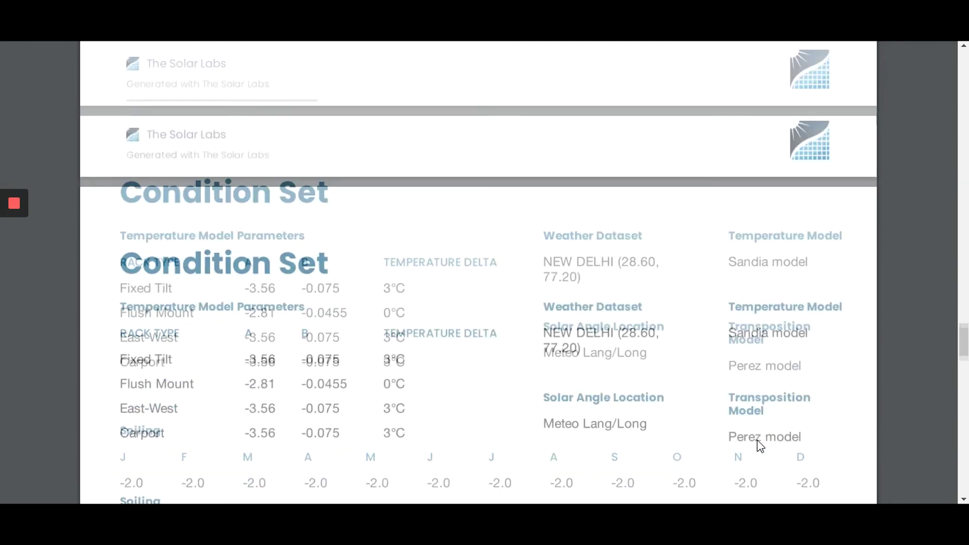
scroll(761, 447, "down", 5)
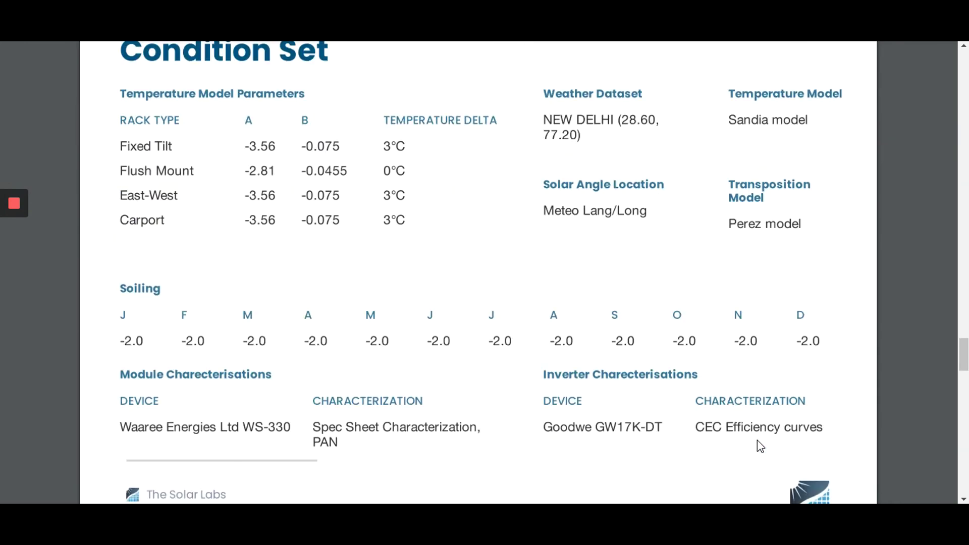
scroll(758, 440, "down", 4)
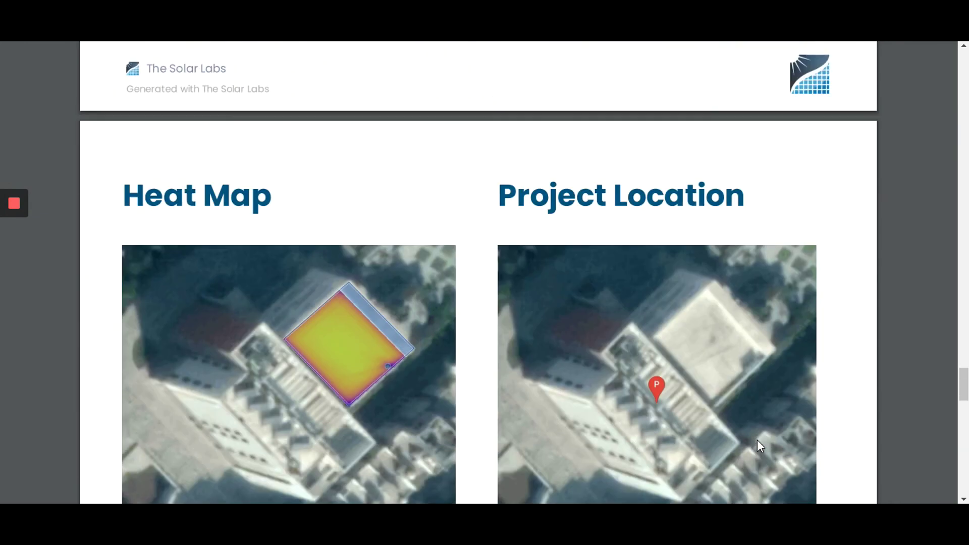
scroll(758, 441, "down", 10)
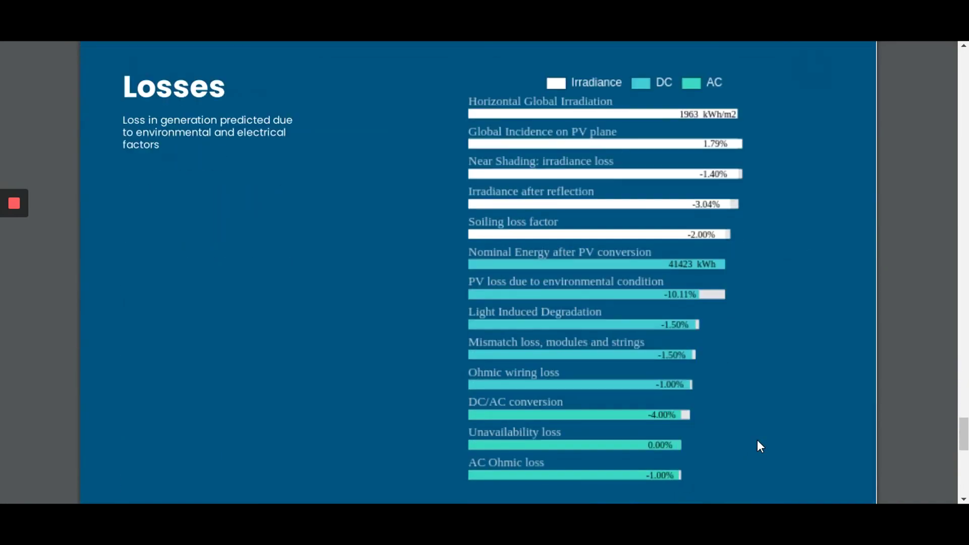
scroll(758, 441, "down", 8)
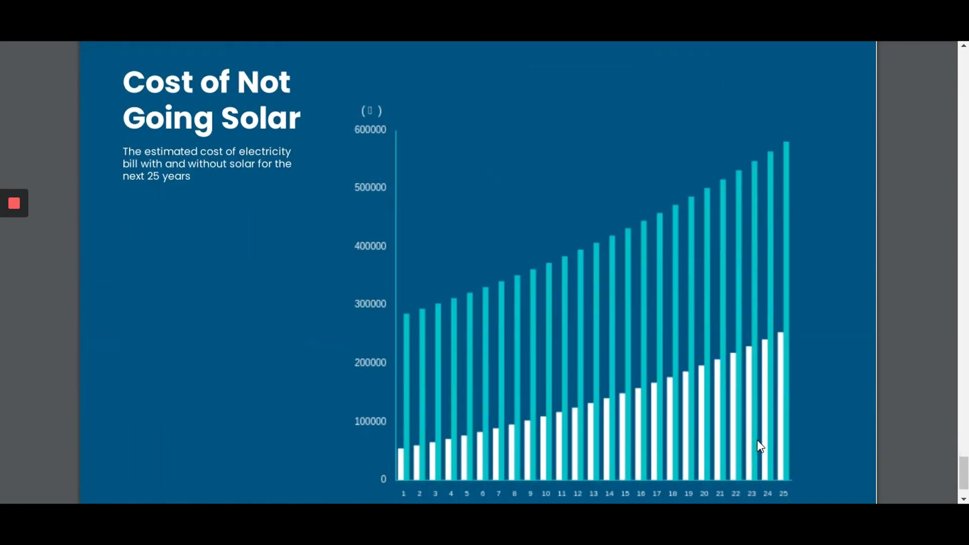
scroll(758, 446, "down", 1)
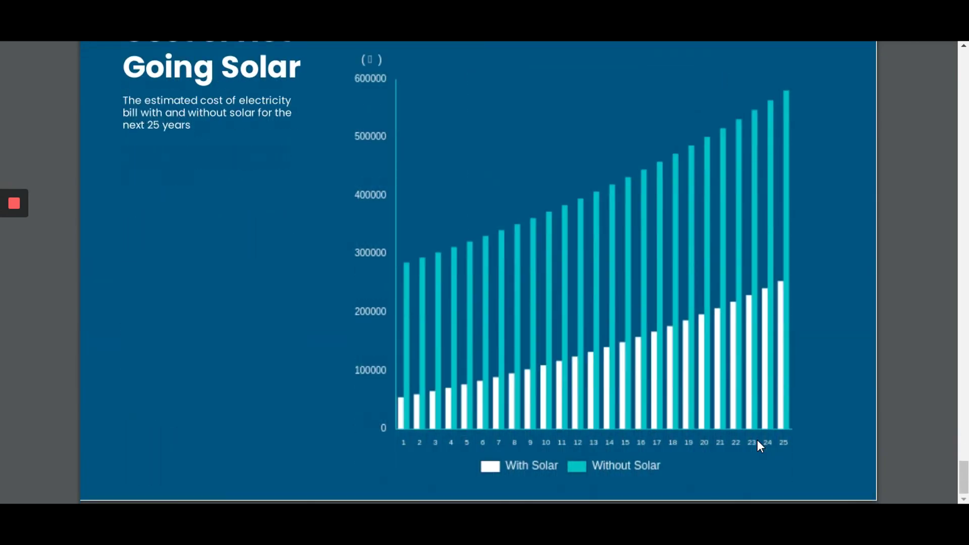